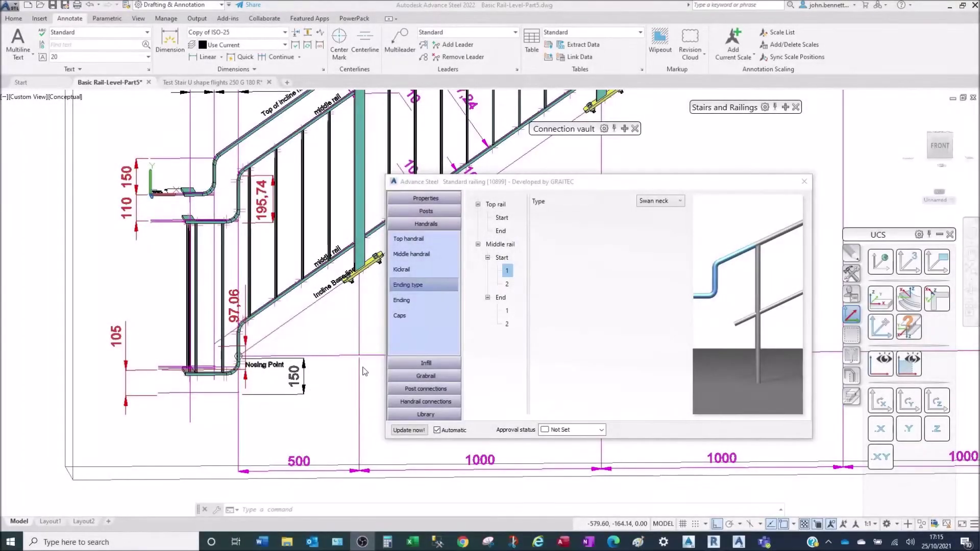
Review the ending properties of the middle rail's first start and the ending type of the top rail.
click(323, 335)
middle_drag(316, 331, 322, 356)
key(Escape)
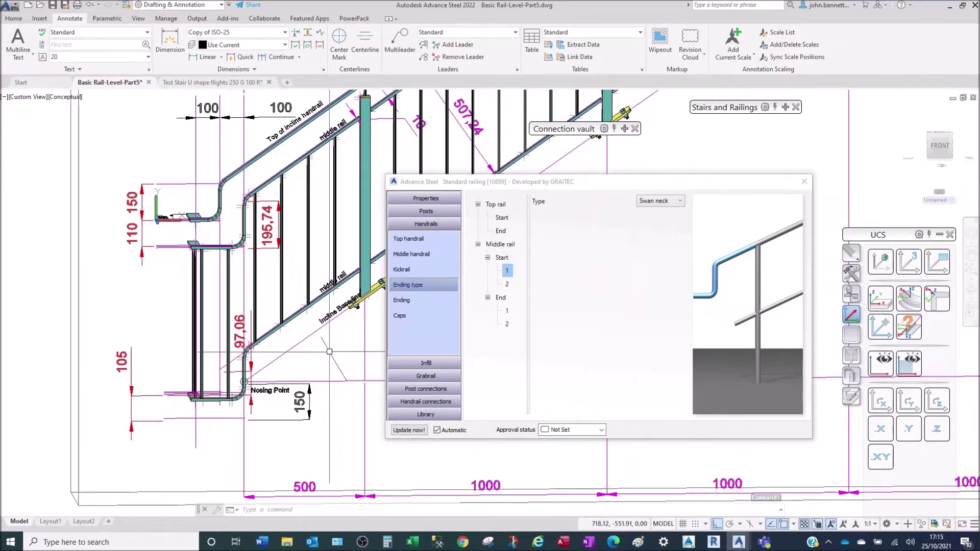
click(406, 302)
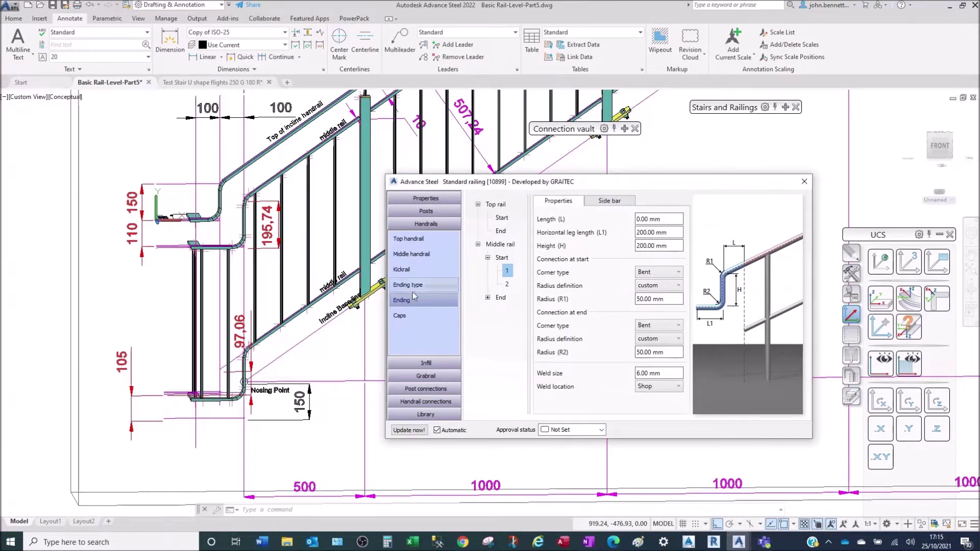
click(399, 287)
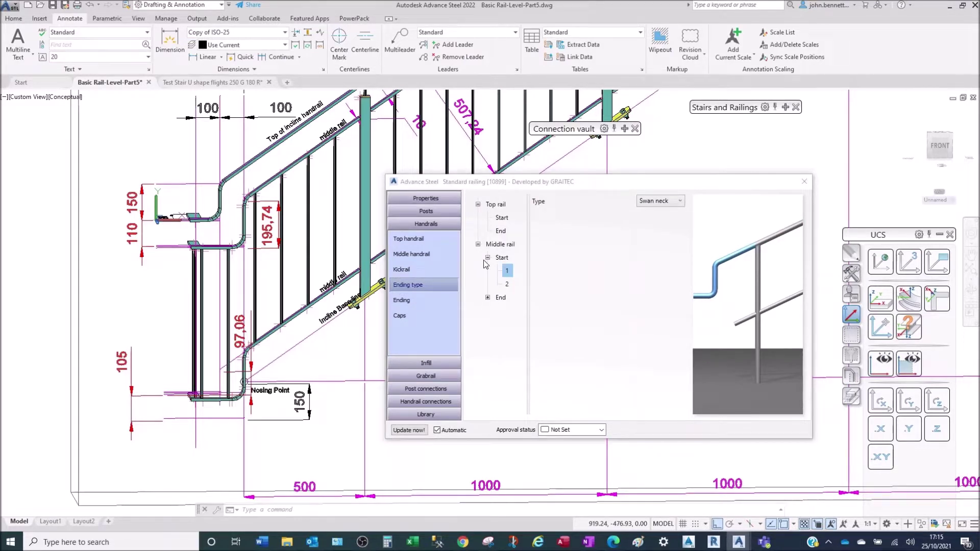
click(478, 245)
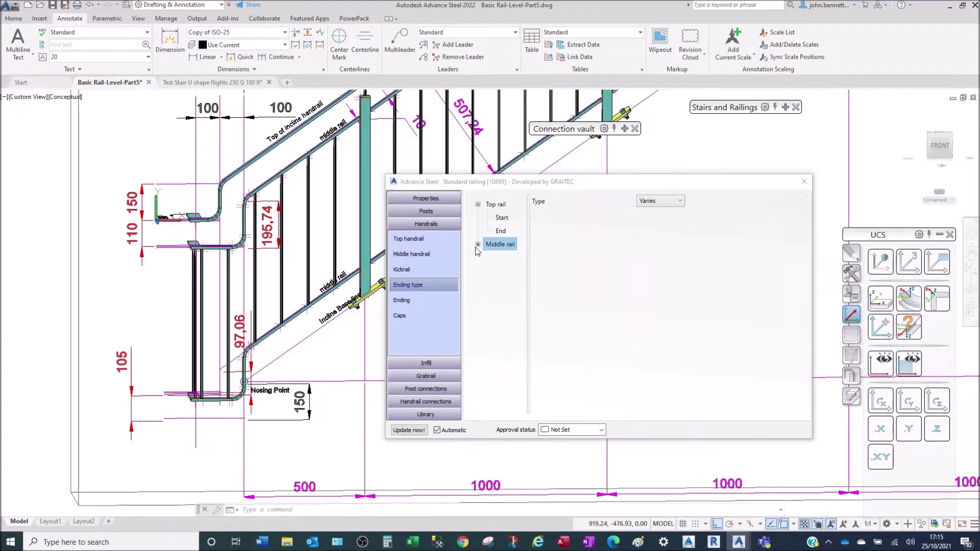
click(479, 205)
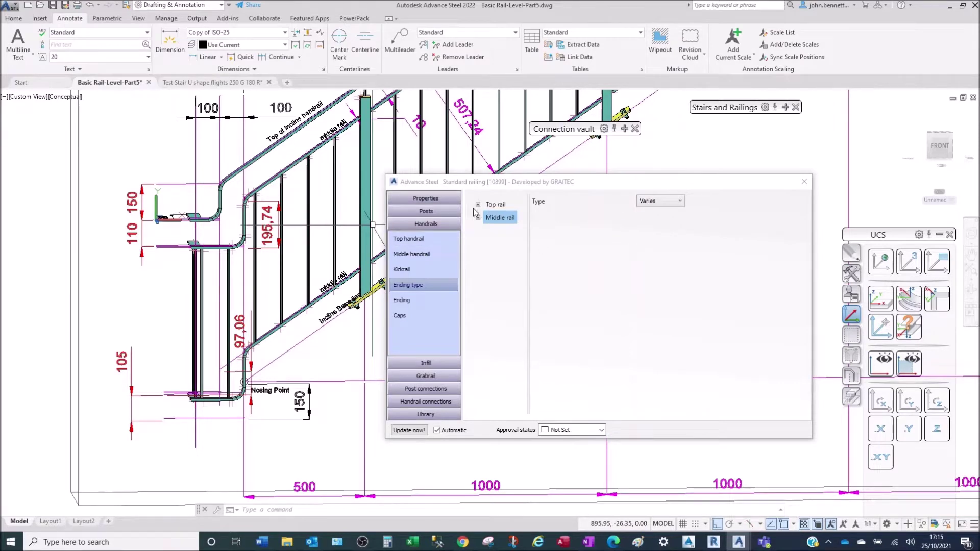
click(491, 205)
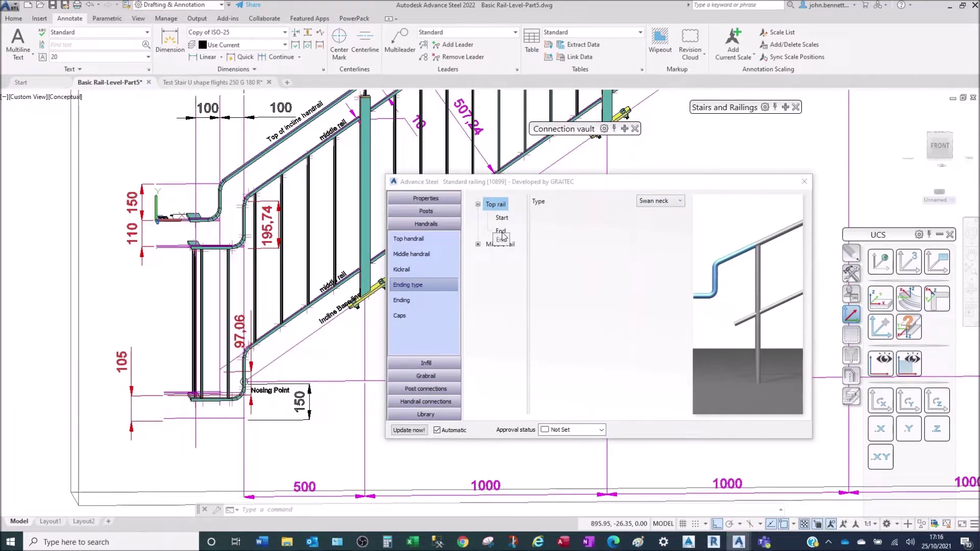
Examine the top rail's swan neck endings at the upper and lower ends of the inclined railing.
scroll(295, 276, down, 5)
middle_drag(294, 276, 173, 342)
scroll(172, 342, up, 5)
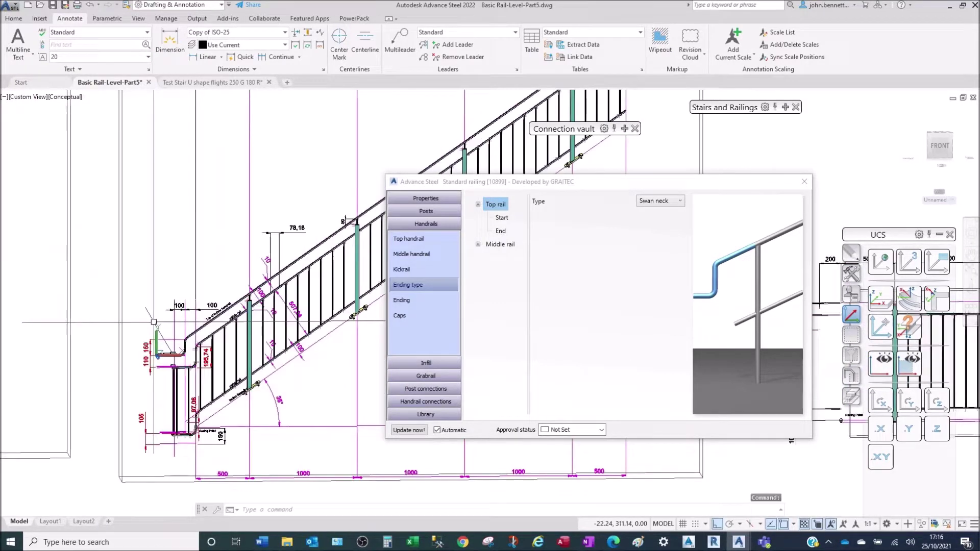
scroll(194, 336, down, 3)
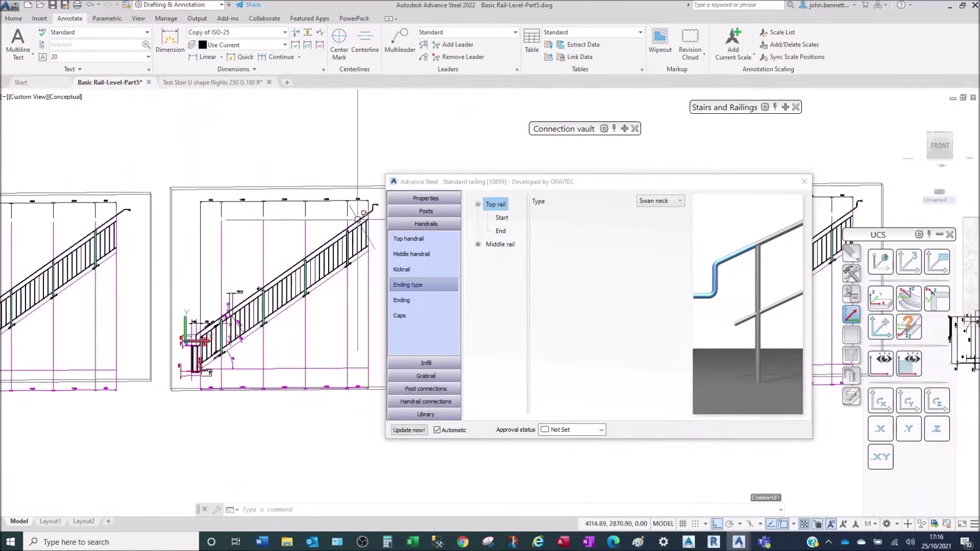
scroll(378, 219, up, 4)
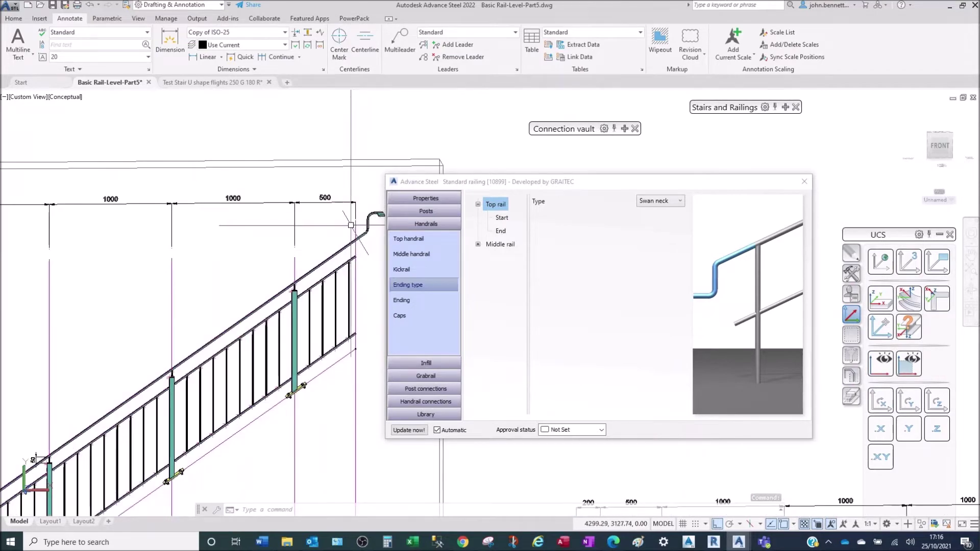
click(182, 334)
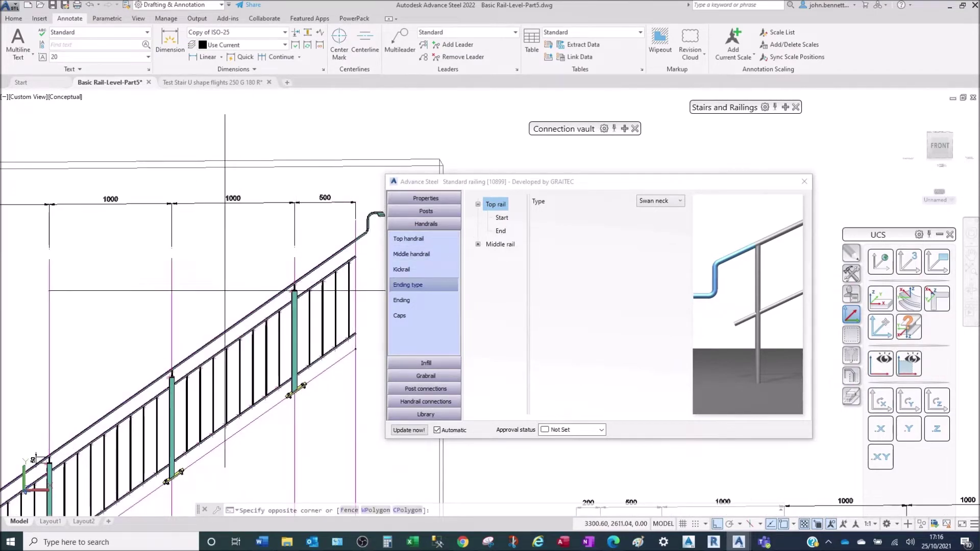
click(219, 296)
scroll(225, 297, down, 4)
middle_drag(230, 296, 316, 224)
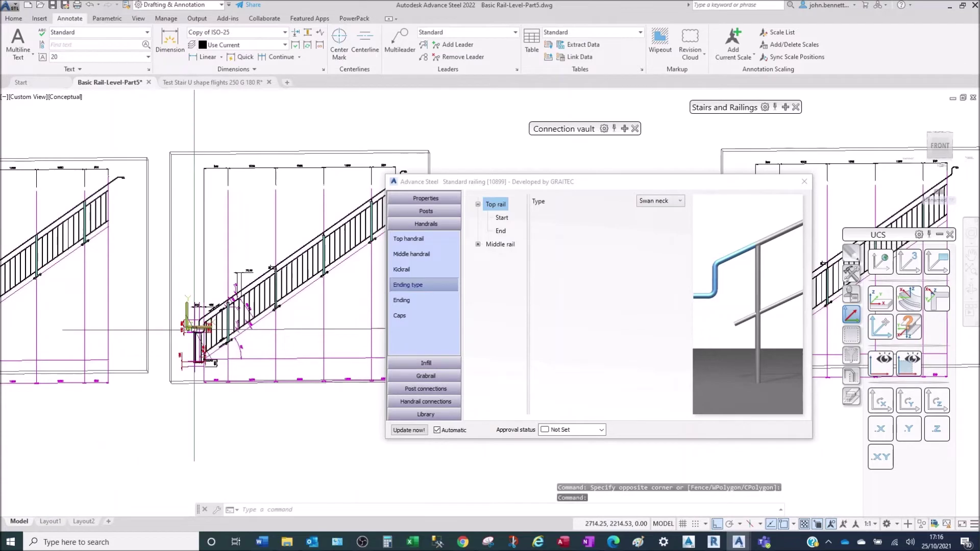
scroll(195, 335, up, 5)
mouse_move(205, 350)
middle_down()
mouse_move(222, 338)
mouse_move(220, 261)
middle_up()
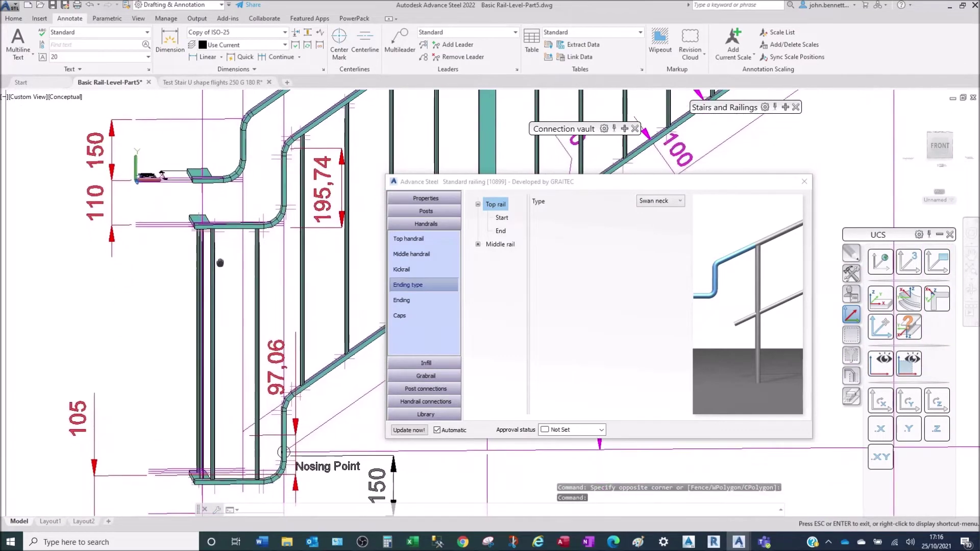
Review the ending types of middle rail starts 1 and 2 against the lower end of the railing.
click(478, 245)
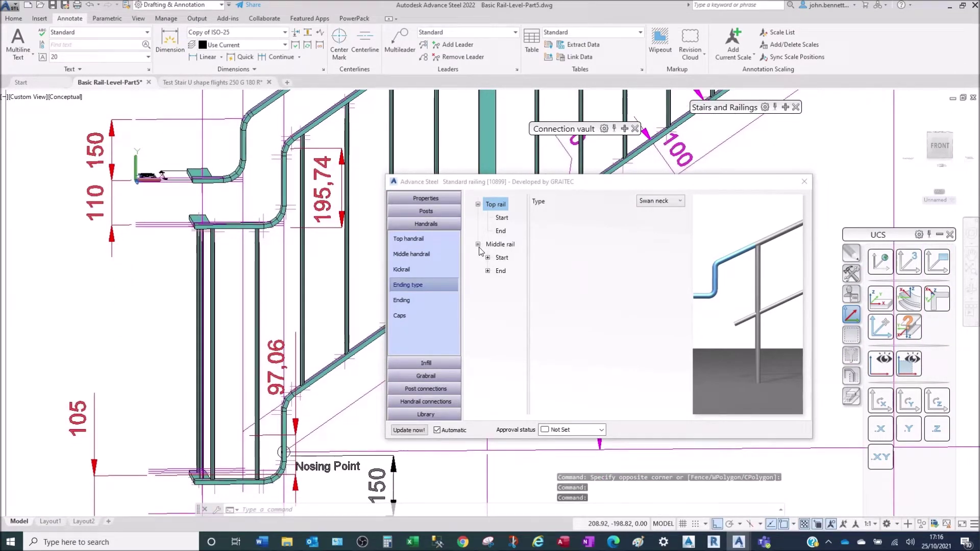
click(500, 247)
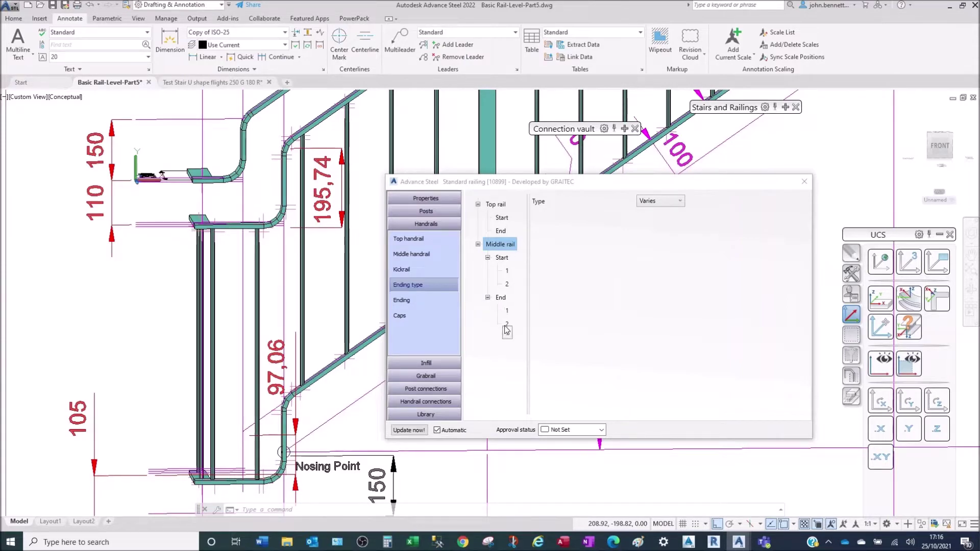
scroll(284, 452, down, 3)
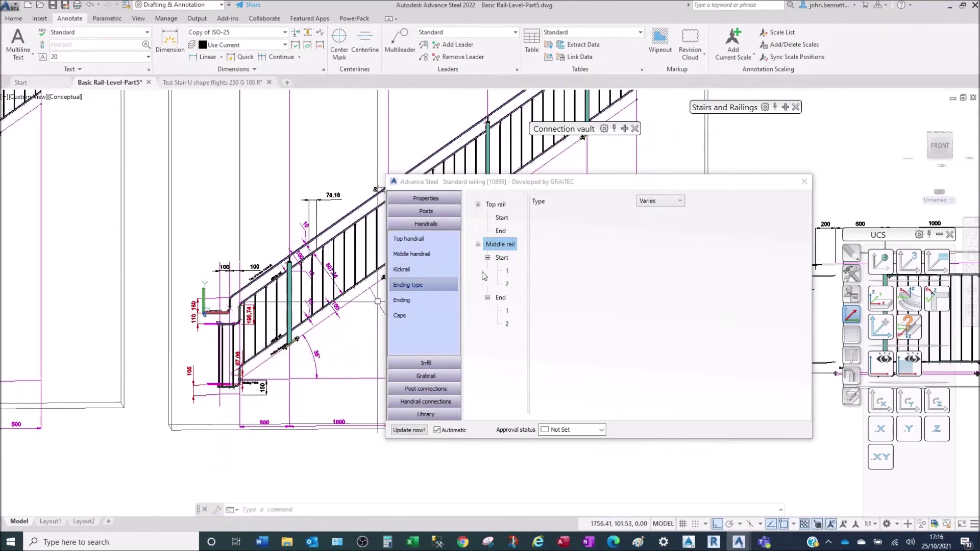
click(506, 272)
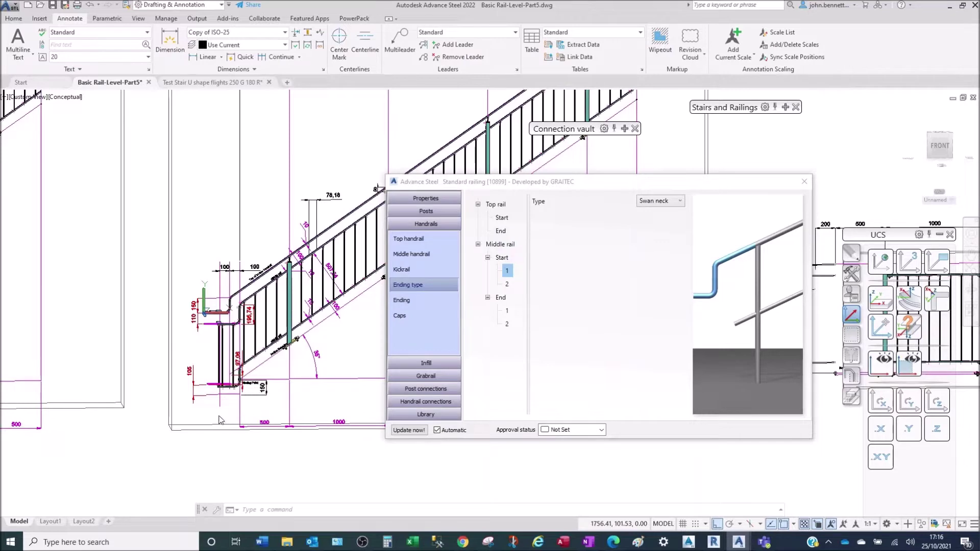
scroll(219, 398, up, 5)
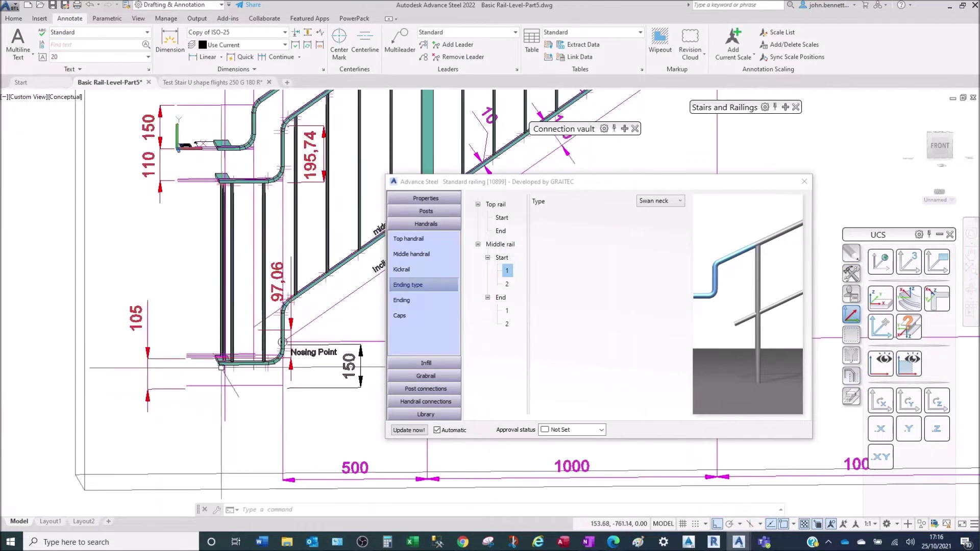
click(507, 284)
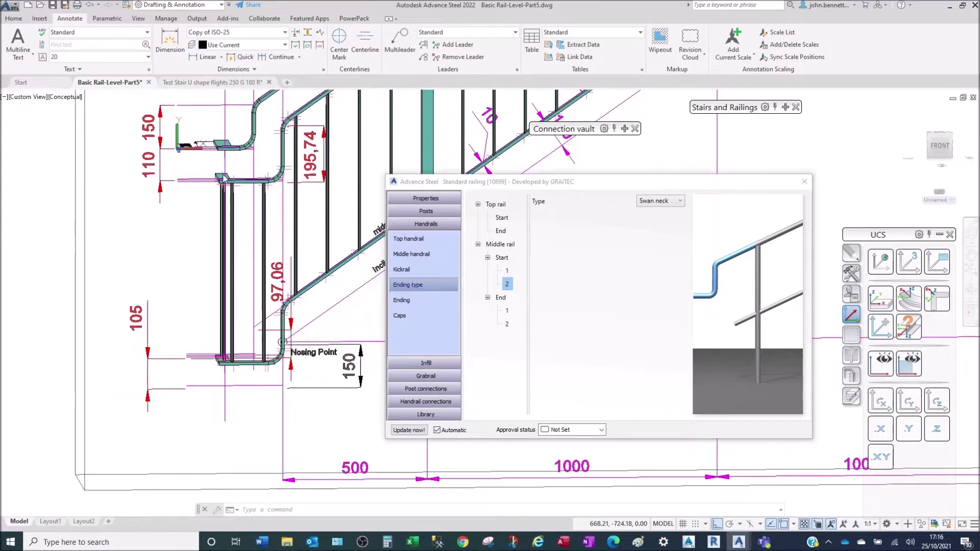
Try the Swan neck ending type on middle rail 1 at the railing's upper end.
click(500, 298)
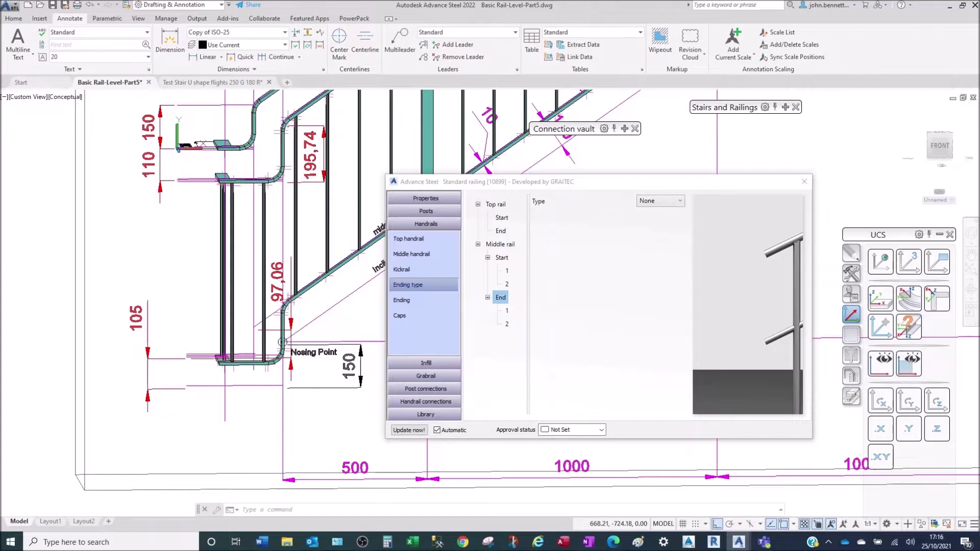
scroll(305, 243, down, 2)
middle_drag(305, 243, 17, 385)
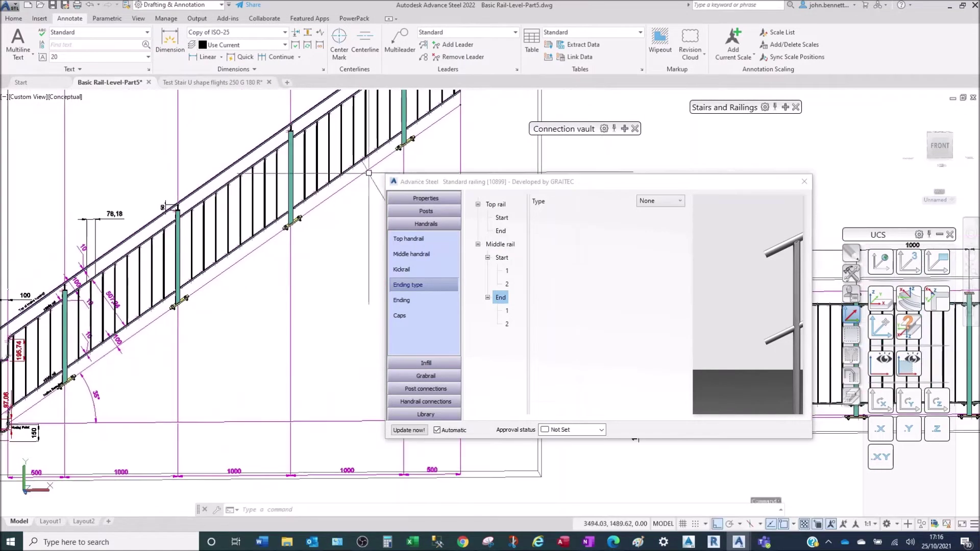
scroll(368, 173, up, 5)
scroll(67, 148, up, 2)
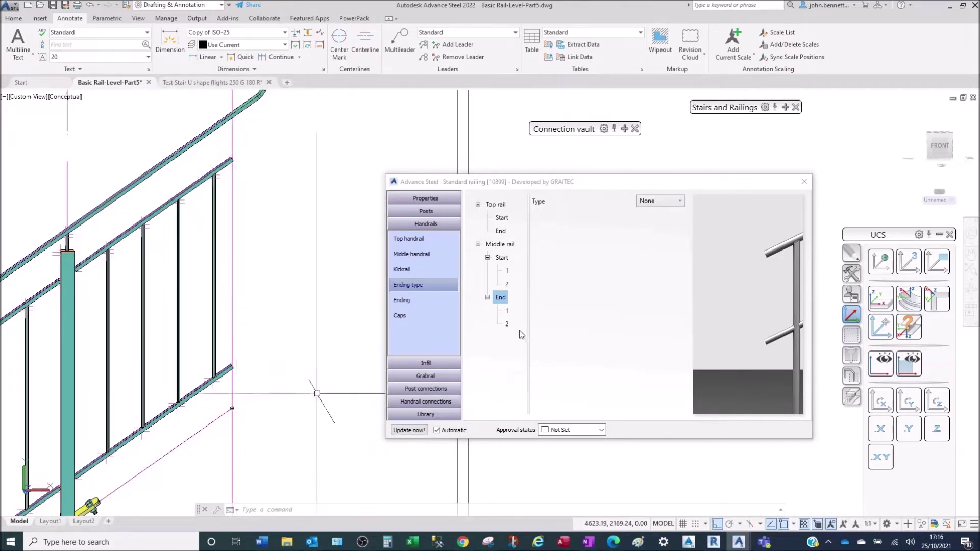
click(646, 202)
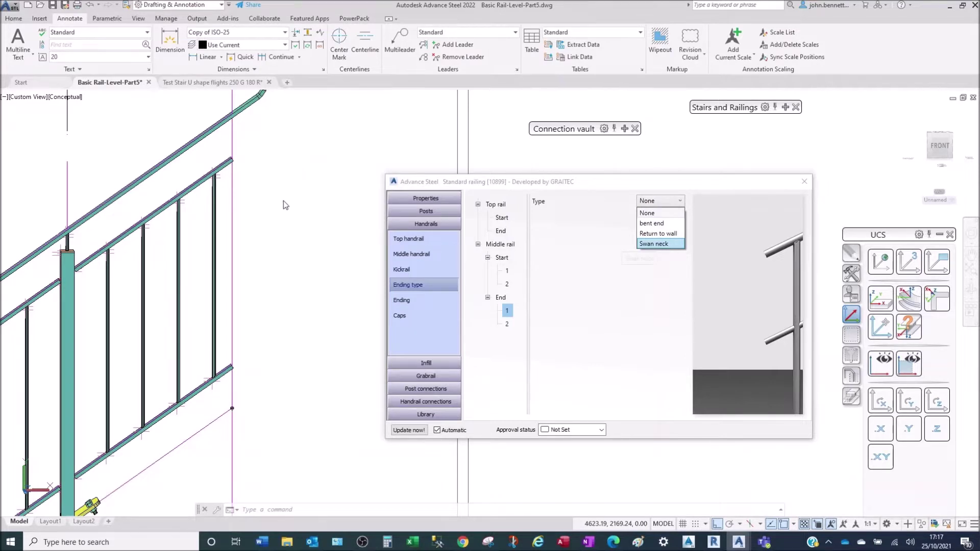
click(280, 215)
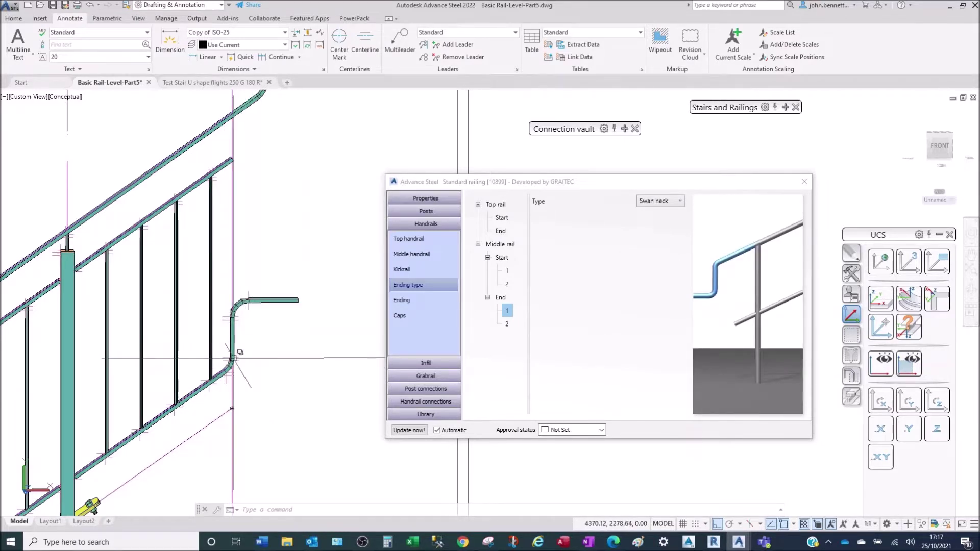
Try the Swan neck ending type on all middle rails at the End, and set it back to None.
click(501, 298)
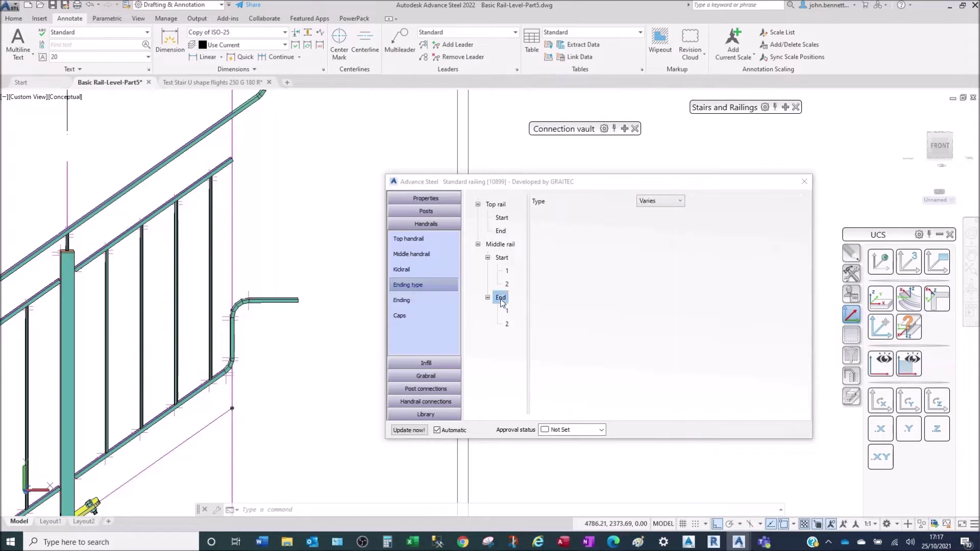
click(661, 204)
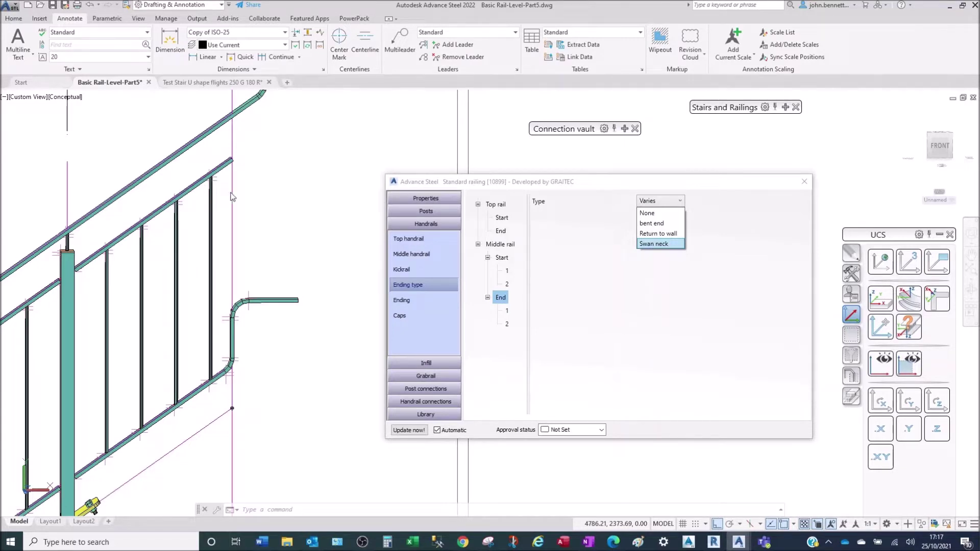
key(Return)
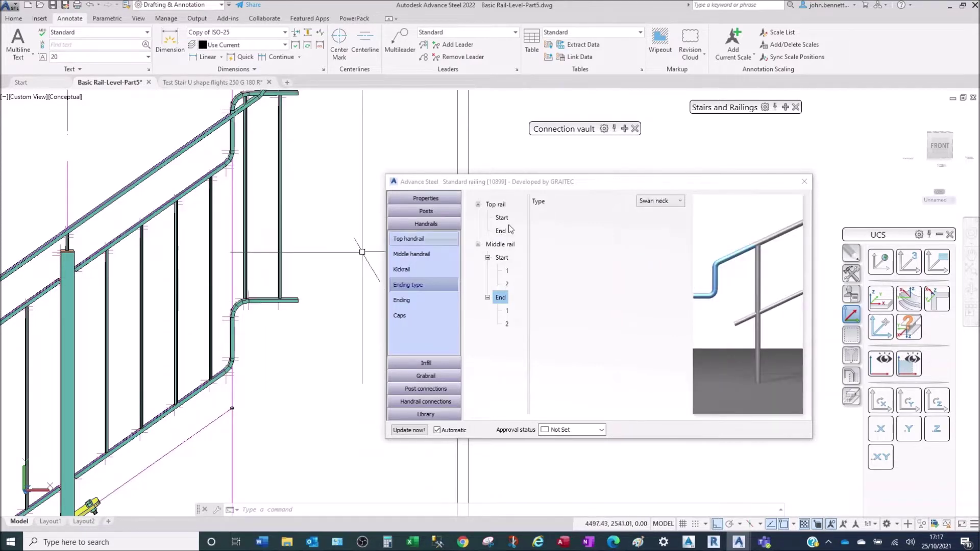
click(649, 201)
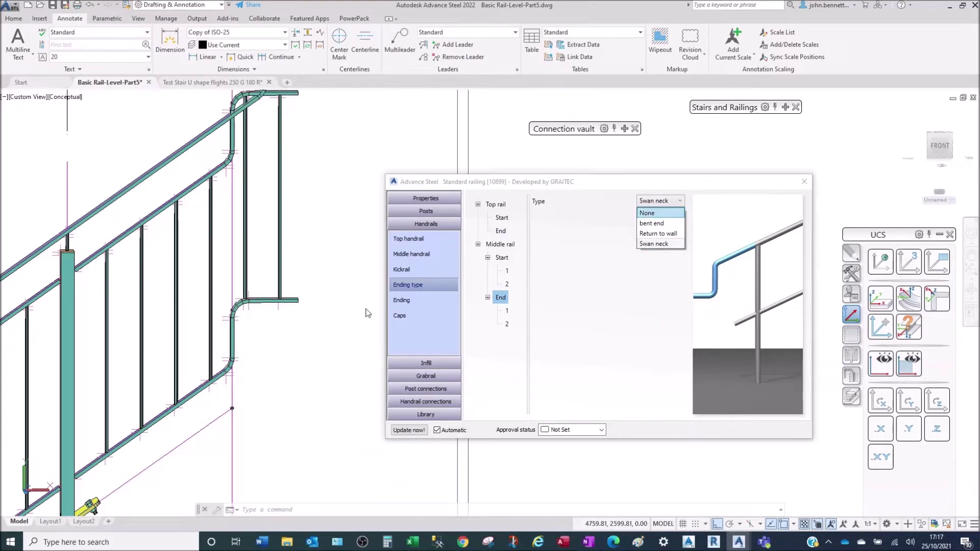
key(Return)
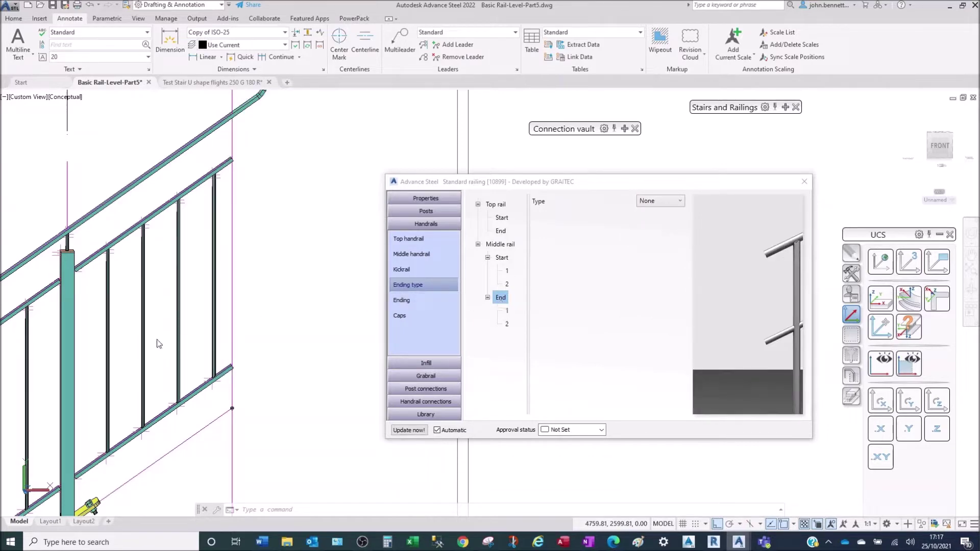
Examine the dimensioned swan necks of the top and middle rails at the railing's lower end.
scroll(153, 341, down, 8)
middle_drag(153, 341, 267, 229)
scroll(211, 301, up, 8)
scroll(213, 300, down, 3)
scroll(217, 308, up, 4)
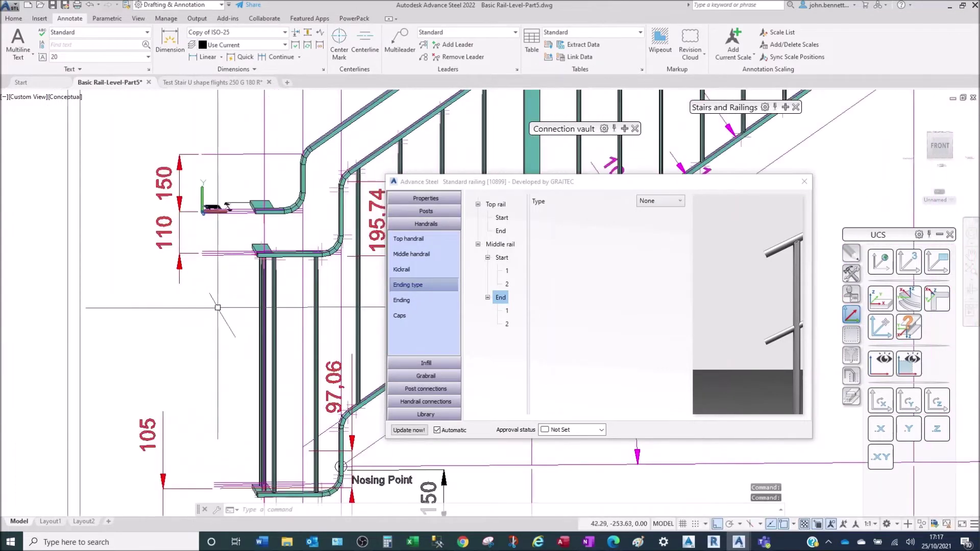
middle_drag(217, 307, 192, 311)
middle_drag(317, 166, 265, 242)
key(Escape)
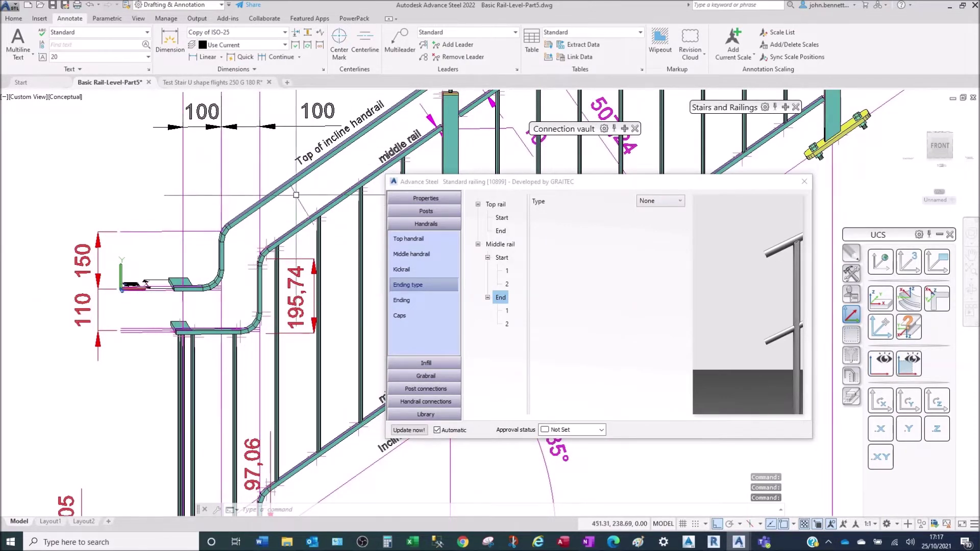
middle_drag(181, 307, 242, 255)
middle_drag(197, 283, 200, 219)
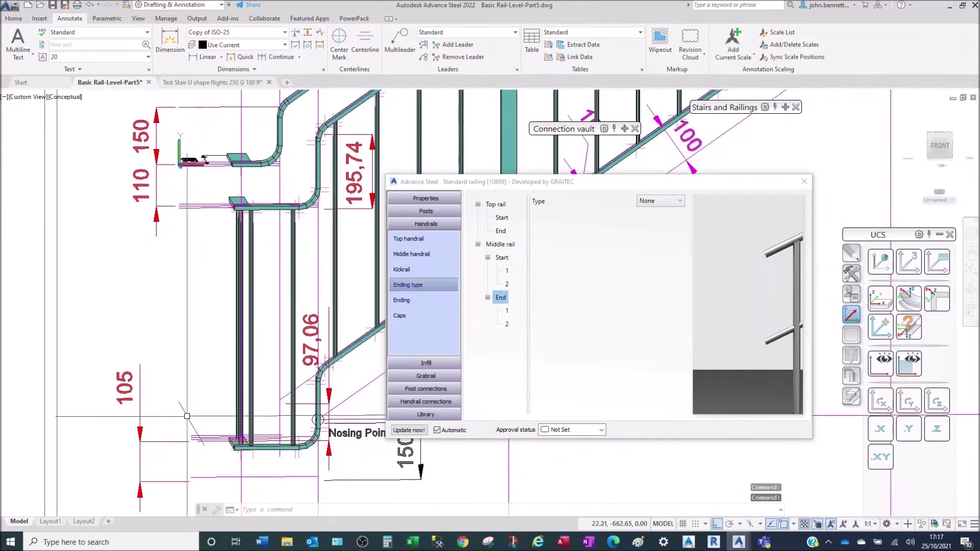
Examine the lowest middle rail's swan neck and end plate near the nosing point from close up and a tilted angle.
middle_drag(186, 416, 174, 385)
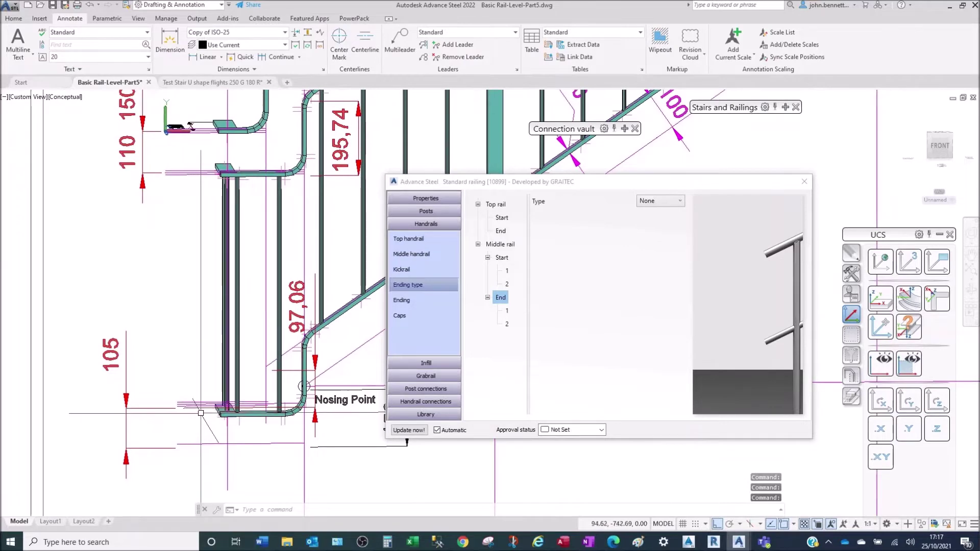
scroll(200, 413, up, 3)
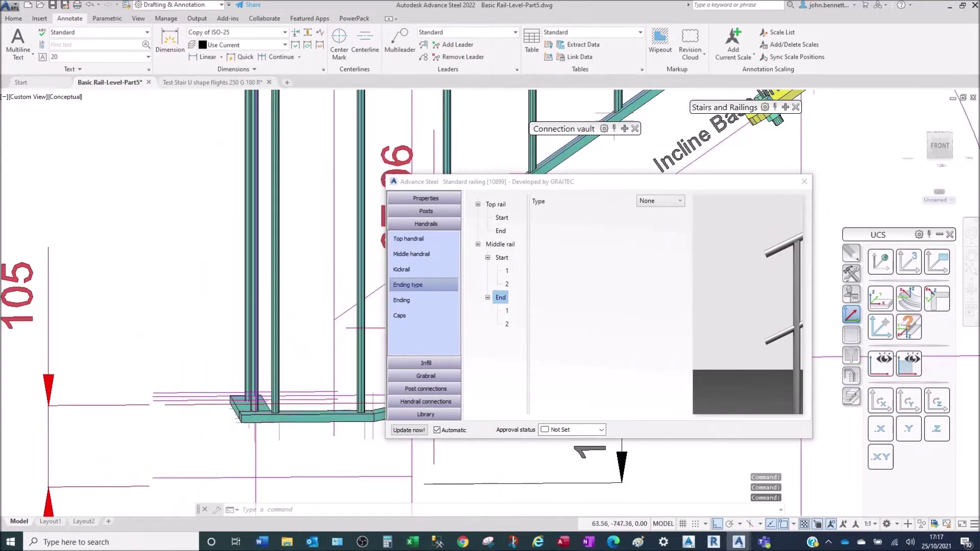
scroll(177, 418, down, 2)
shift+middle_drag(176, 425, 166, 339)
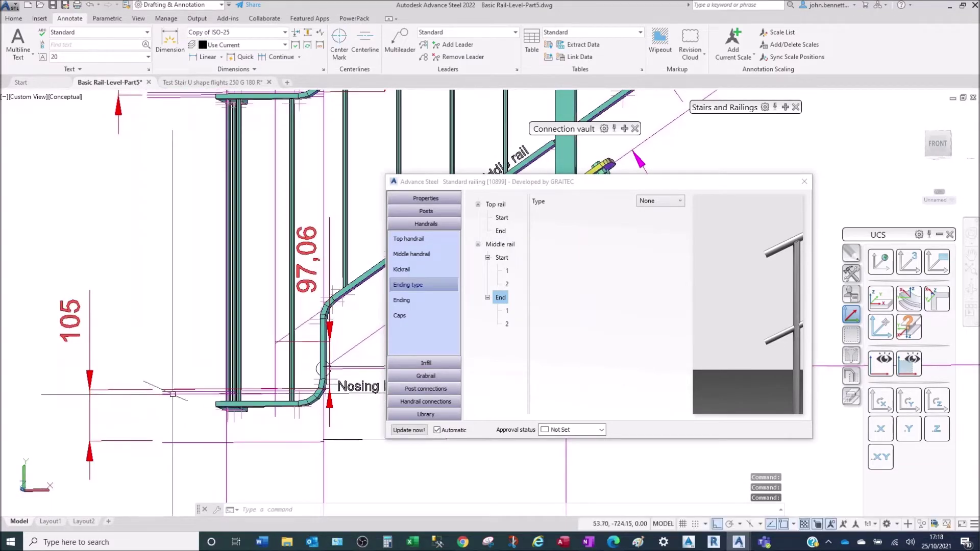
scroll(173, 394, up, 3)
scroll(168, 394, down, 2)
middle_drag(169, 397, 138, 385)
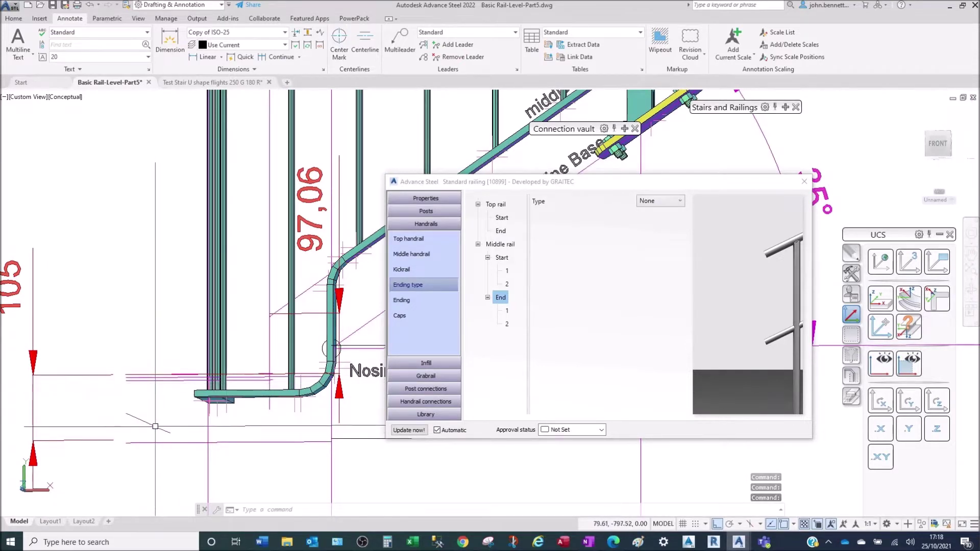
Examine the vertical offset dimensions of the lowest middle rail's end, and those between the top rail and upper middle rail ends.
shift+middle_drag(154, 410, 153, 416)
middle_drag(126, 384, 144, 393)
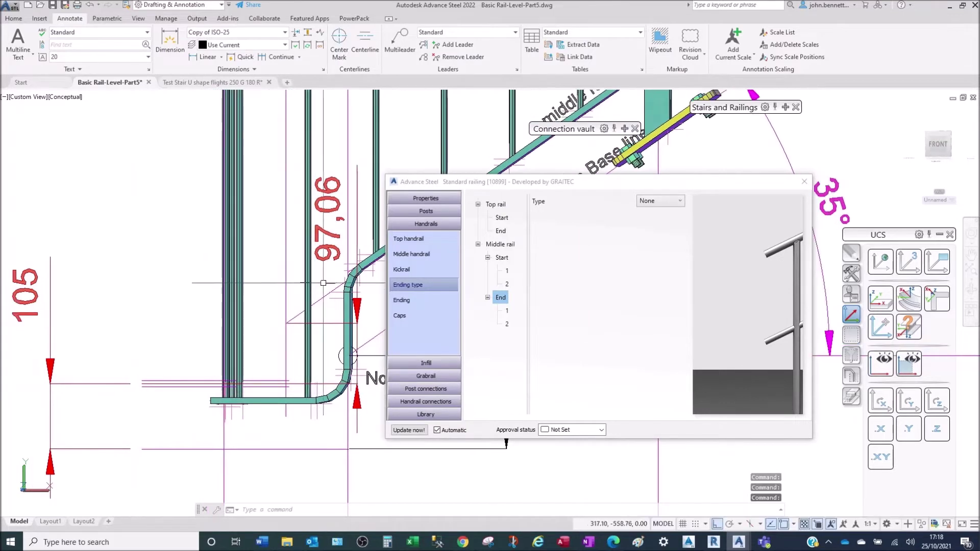
middle_drag(151, 397, 172, 397)
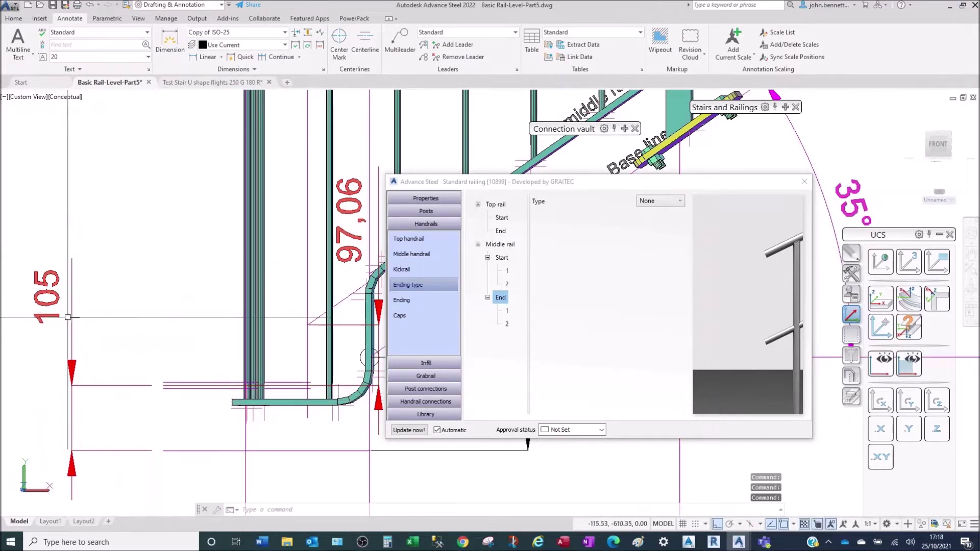
scroll(166, 383, up, 2)
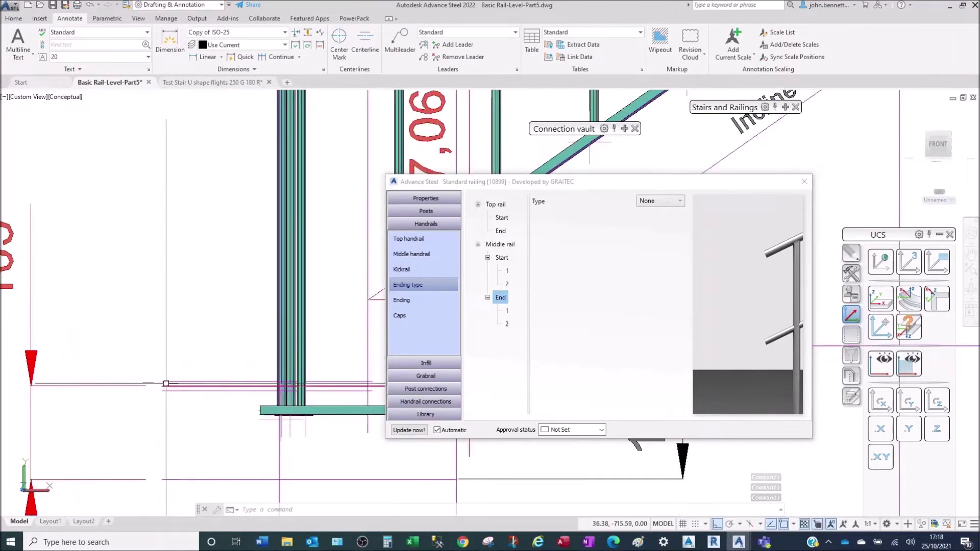
scroll(168, 333, down, 2)
middle_drag(182, 290, 182, 434)
scroll(170, 297, down, 5)
scroll(170, 297, up, 7)
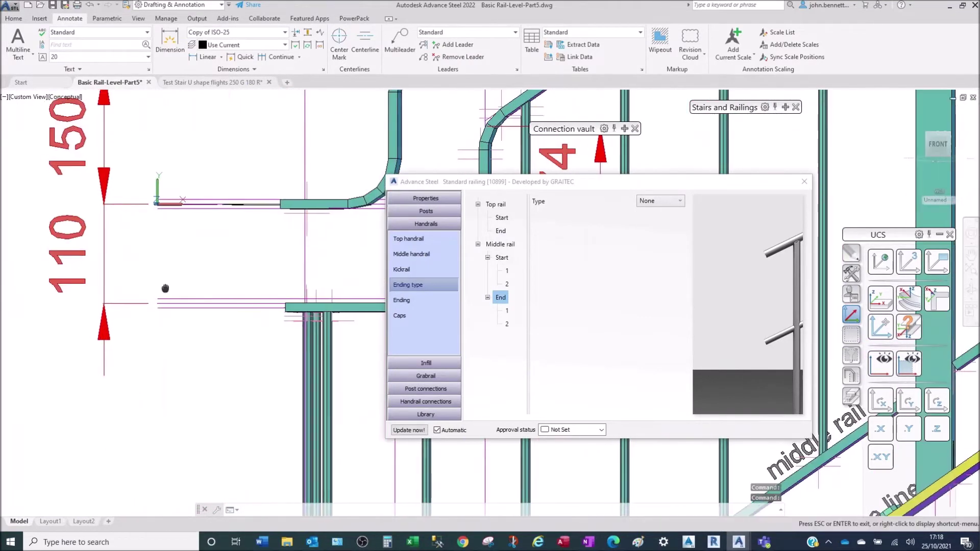
middle_drag(312, 213, 305, 221)
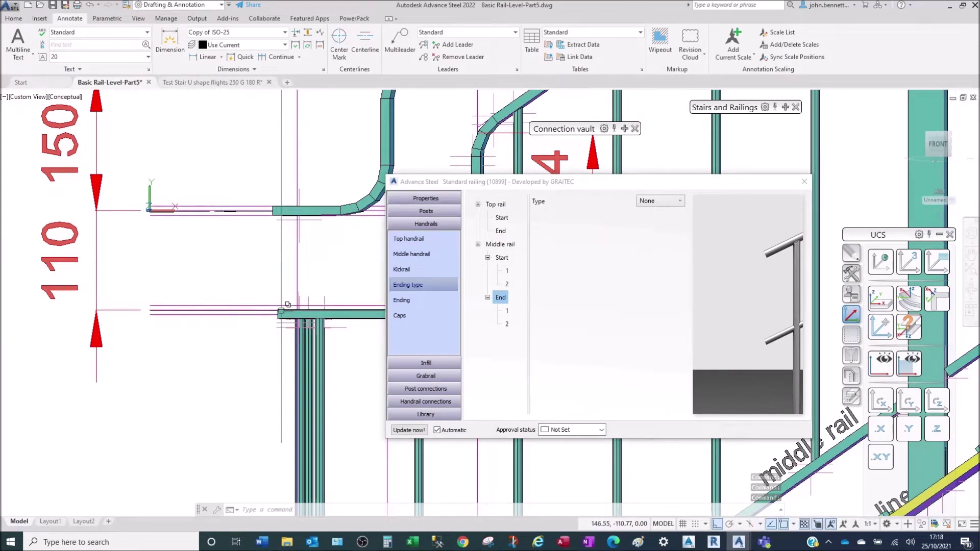
middle_drag(179, 285, 202, 291)
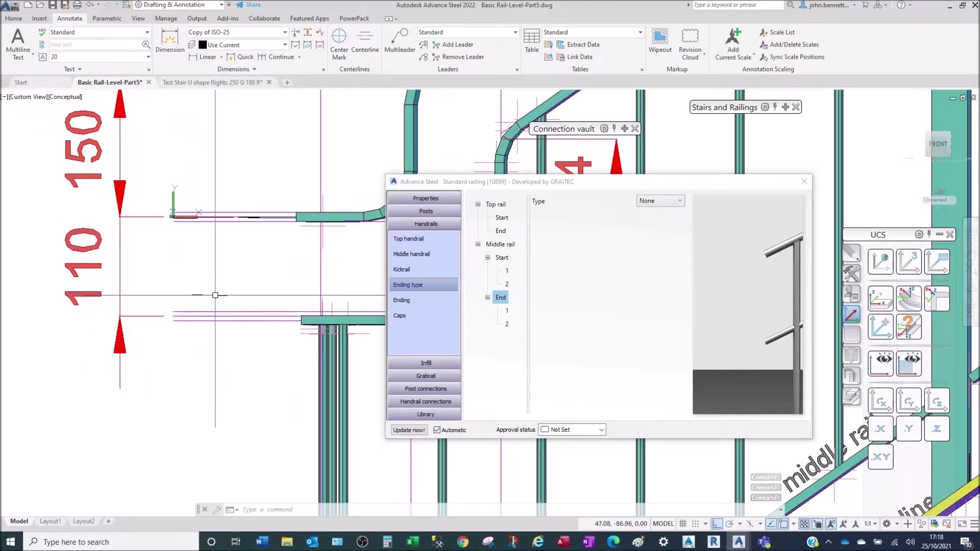
Examine the horizontal spacing of the swan necks at the railing's lower end and highlight the vertical construction line through the rail ends.
scroll(225, 291, down, 3)
middle_drag(235, 283, 158, 282)
scroll(284, 250, down, 2)
middle_drag(284, 250, 248, 309)
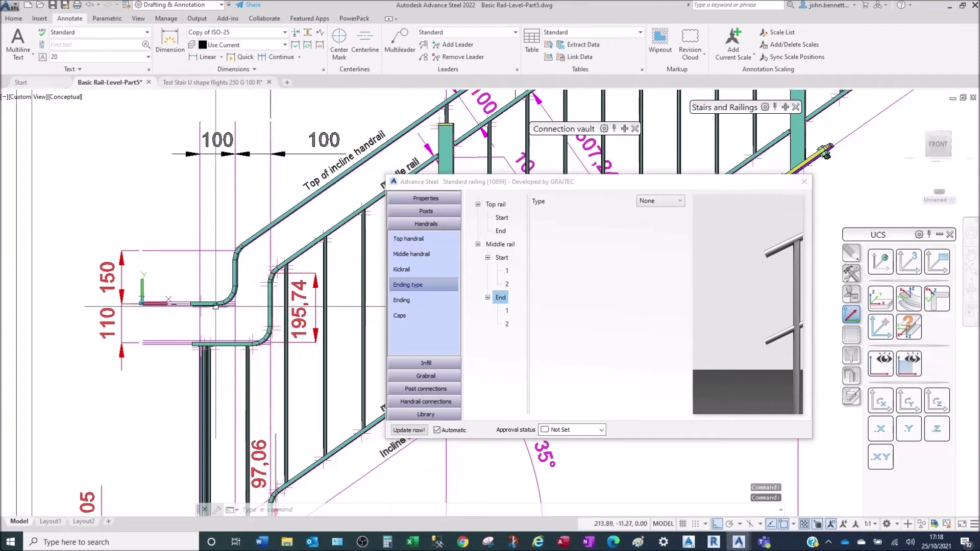
scroll(216, 306, down, 2)
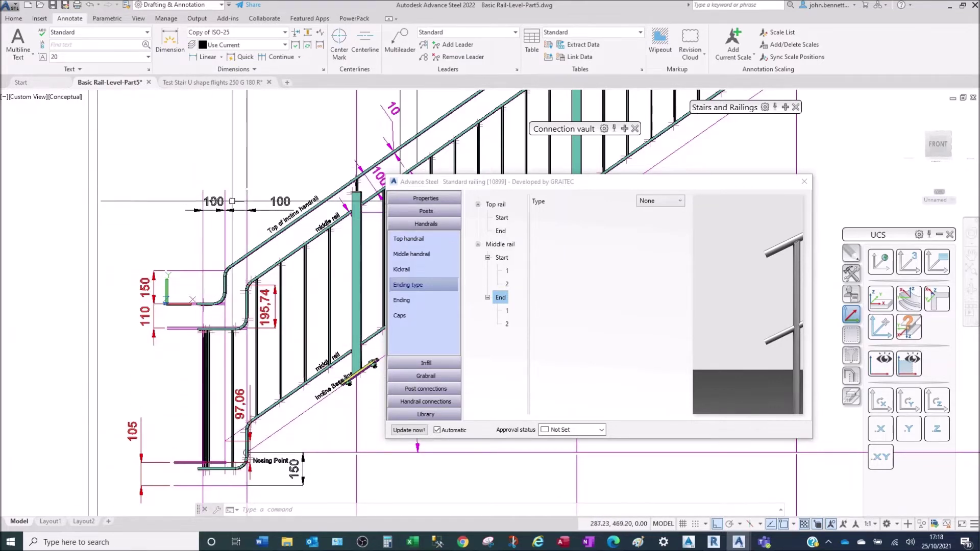
click(201, 241)
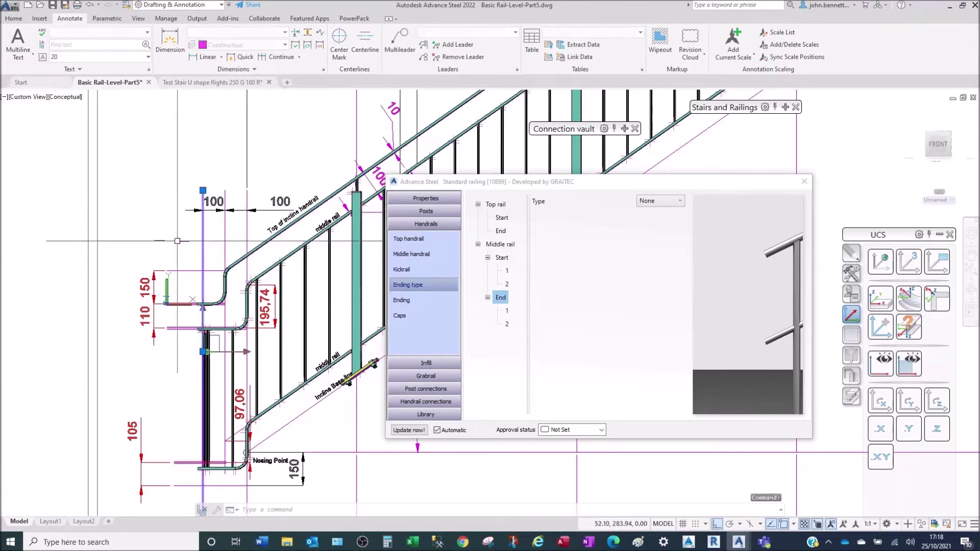
key(Escape)
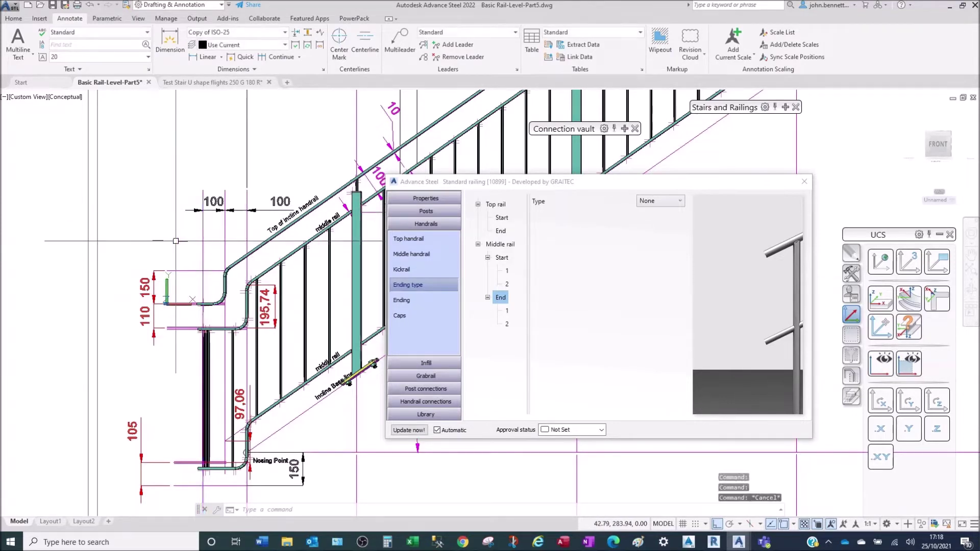
Examine closely where the construction lines meet at the upper bend of the upper middle rail's swan neck.
scroll(214, 308, up, 2)
mouse_move(231, 304)
middle_down()
mouse_move(216, 267)
mouse_move(244, 253)
middle_up()
scroll(241, 243, up, 4)
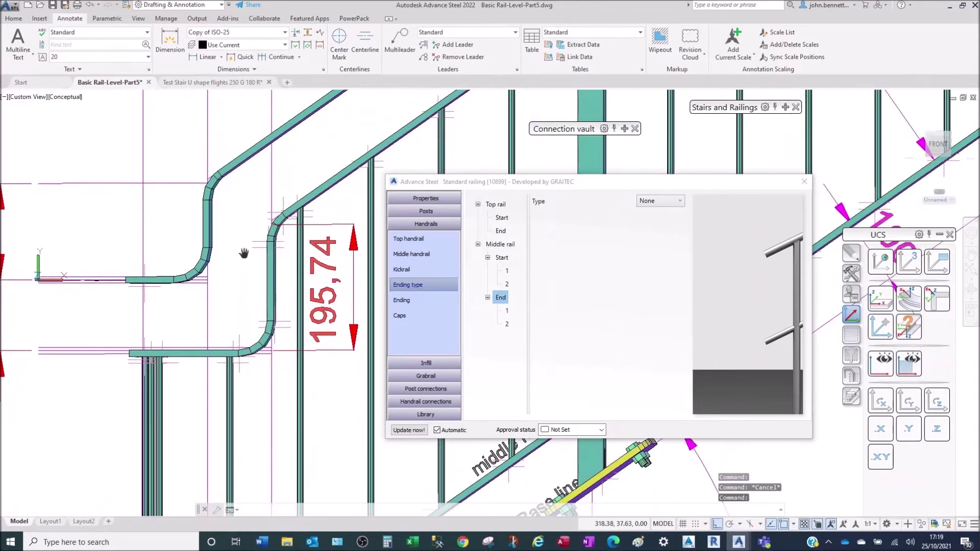
scroll(244, 254, up, 5)
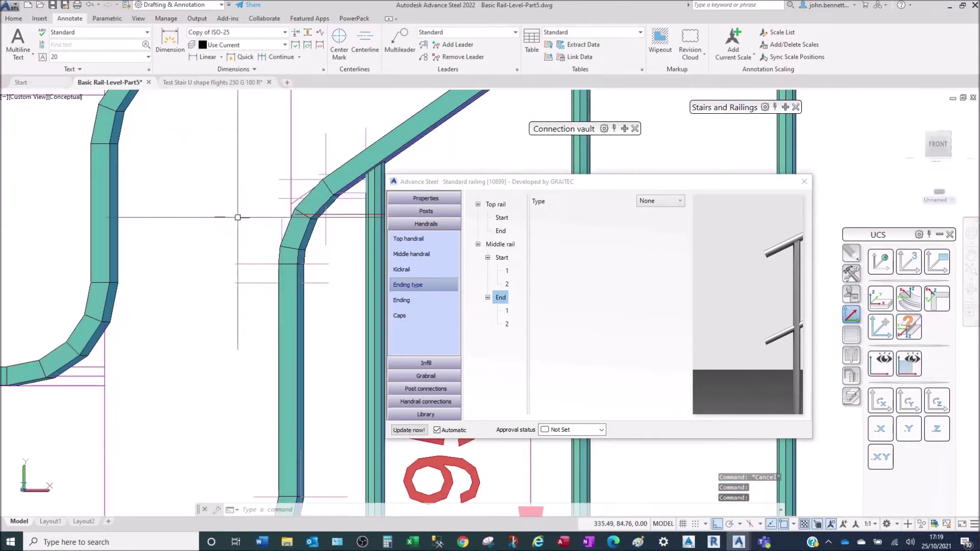
scroll(245, 227, up, 4)
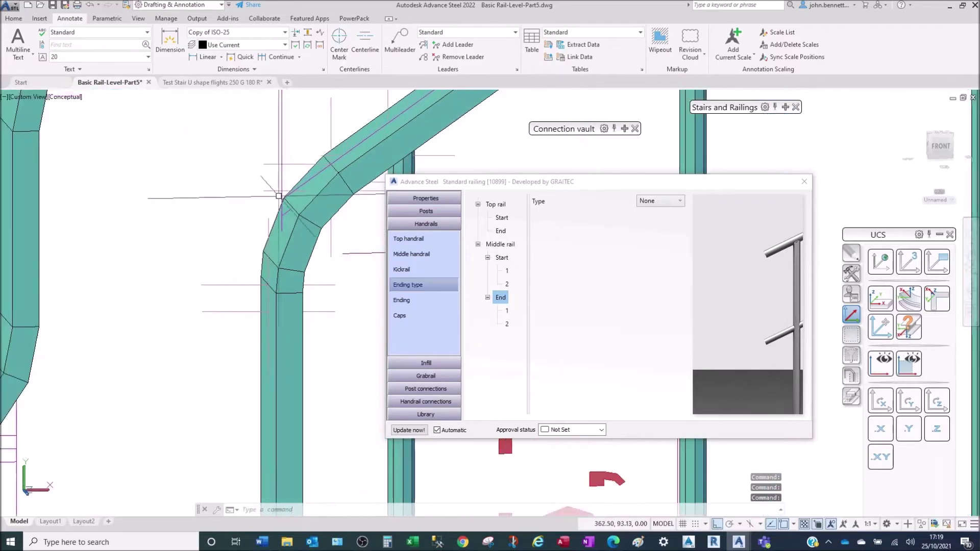
scroll(282, 198, up, 3)
click(277, 203)
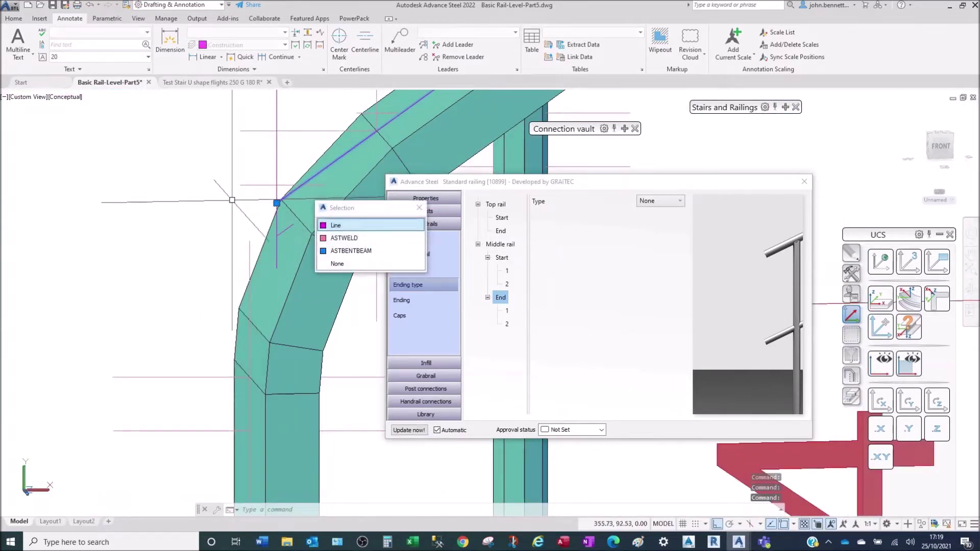
key(Escape)
scroll(274, 213, up, 2)
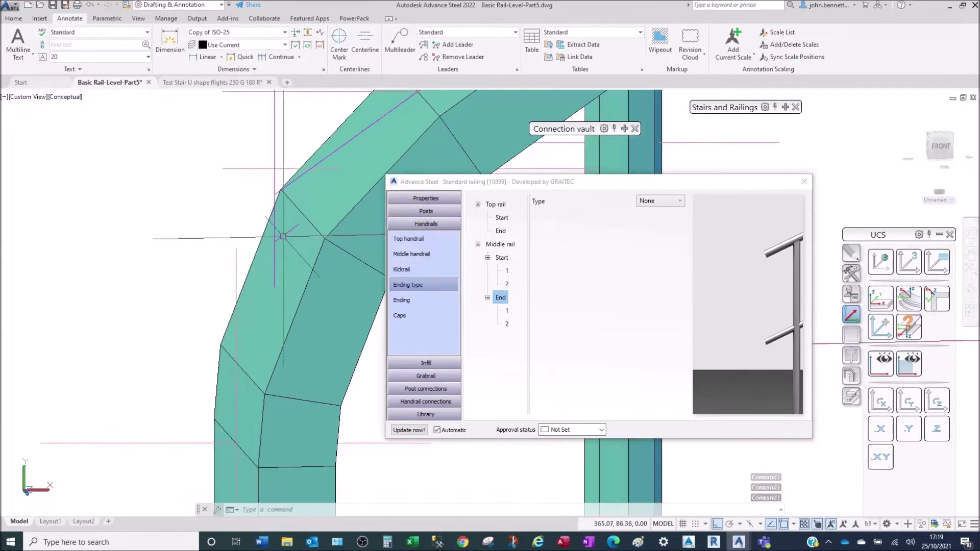
click(284, 236)
key(Escape)
scroll(175, 244, down, 3)
scroll(175, 244, down, 2)
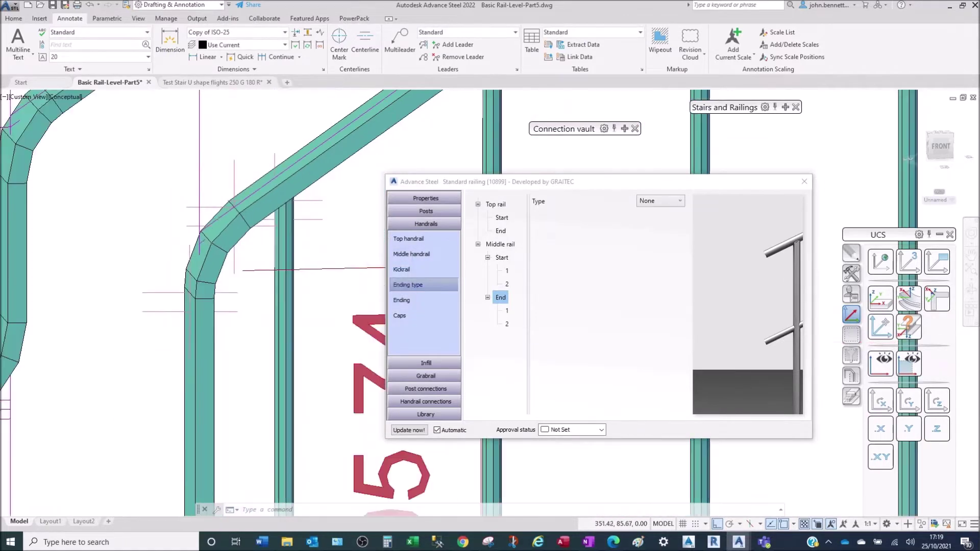
Highlight the bent and straight segments of the upper middle rail's swan neck in turn and examine the whole ending from an angle.
click(209, 238)
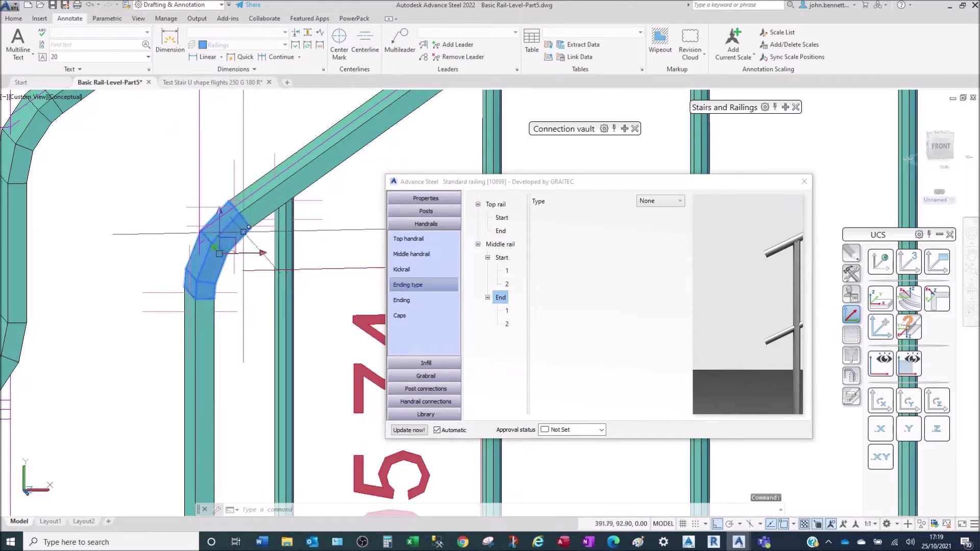
scroll(199, 245, up, 4)
scroll(207, 240, up, 2)
click(210, 241)
scroll(208, 245, down, 5)
middle_drag(111, 364, 170, 242)
shift+middle_drag(155, 320, 132, 308)
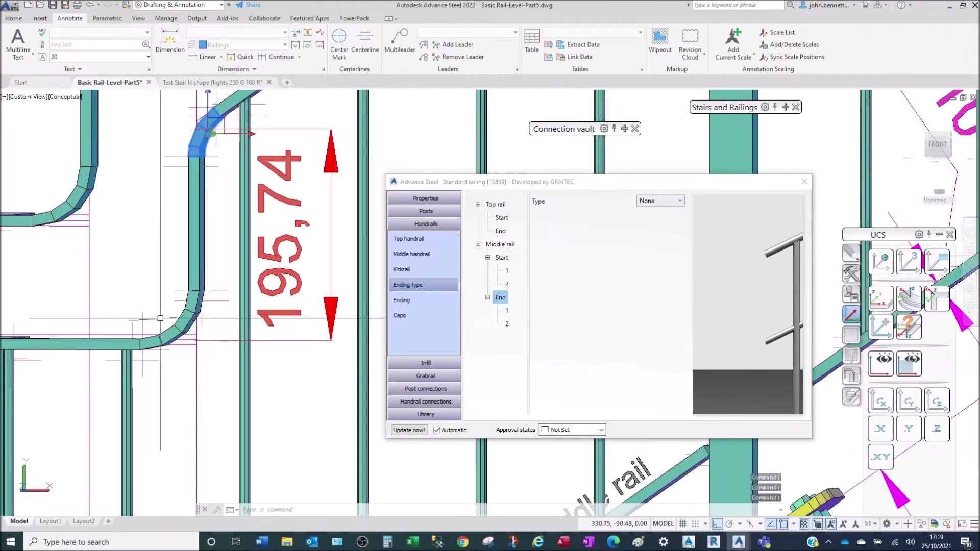
scroll(179, 318, up, 3)
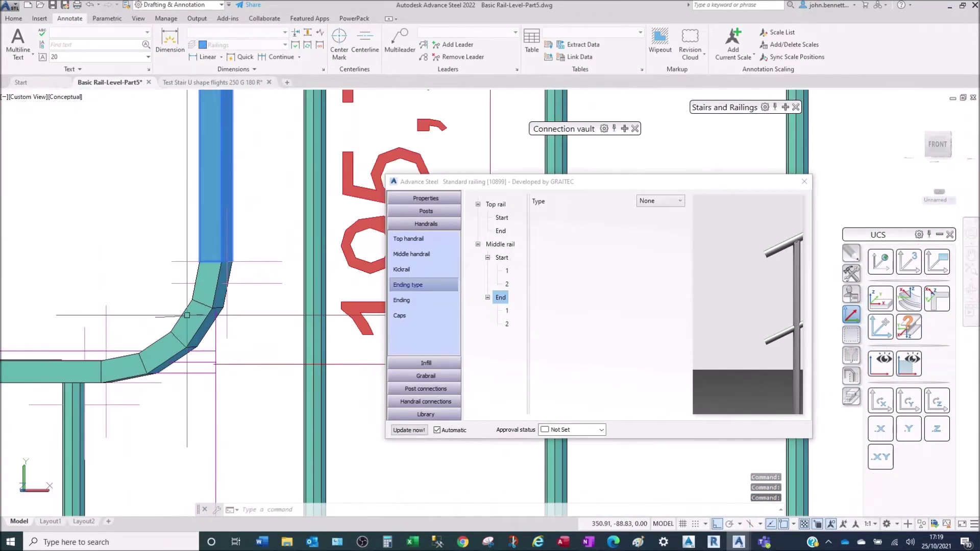
mouse_move(157, 308)
shift+middle_down()
mouse_move(174, 331)
mouse_move(142, 285)
mouse_move(136, 299)
mouse_move(94, 300)
mouse_move(161, 308)
shift+middle_up()
scroll(178, 339, up, 2)
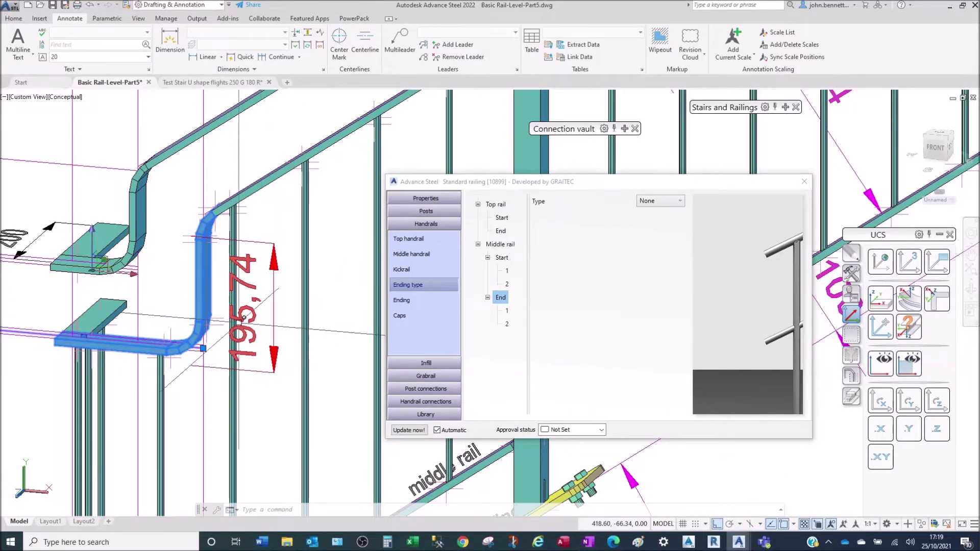
scroll(177, 391, down, 1)
shift+middle_drag(164, 405, 223, 396)
middle_drag(117, 351, 231, 352)
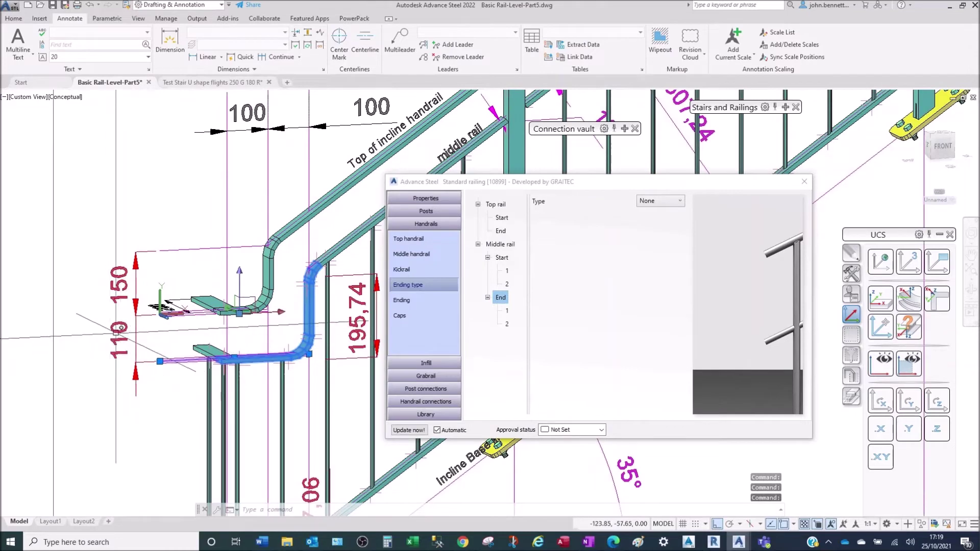
mouse_move(141, 342)
middle_down()
mouse_move(111, 330)
mouse_move(135, 339)
middle_up()
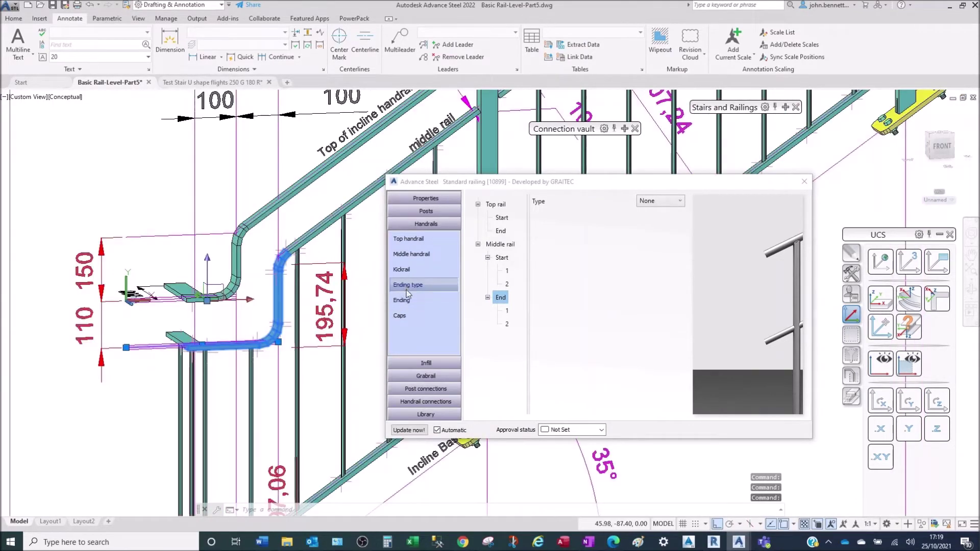
Open the handrail Ending settings for the Start of the middle rails.
click(402, 301)
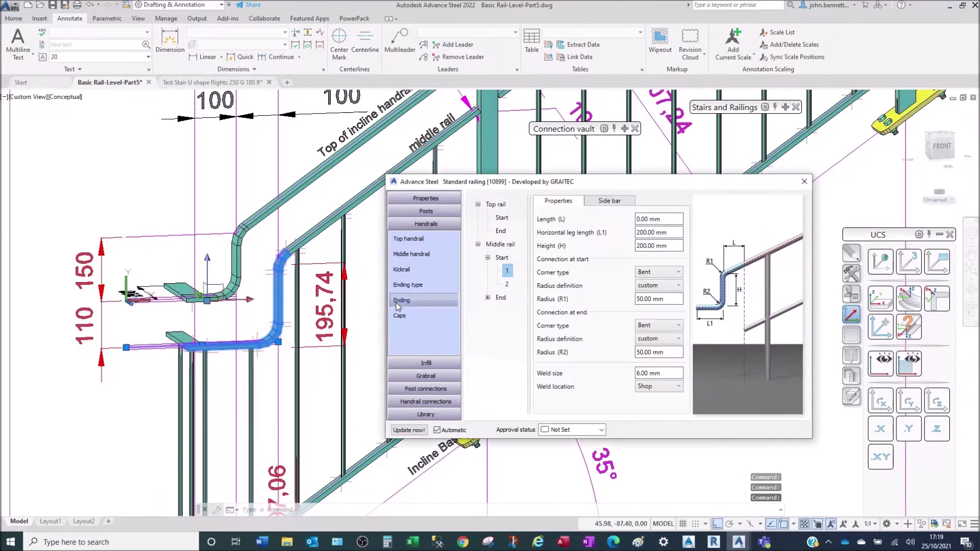
click(499, 245)
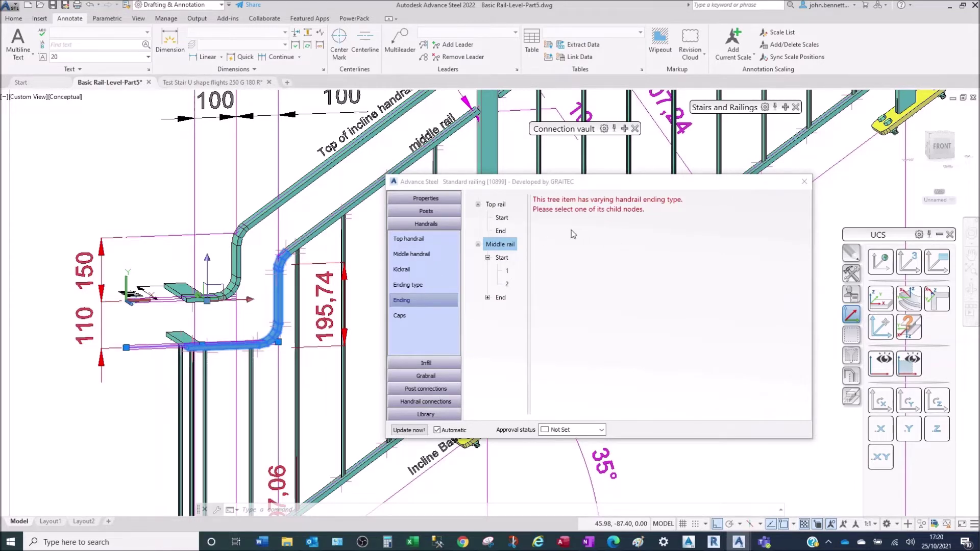
click(502, 260)
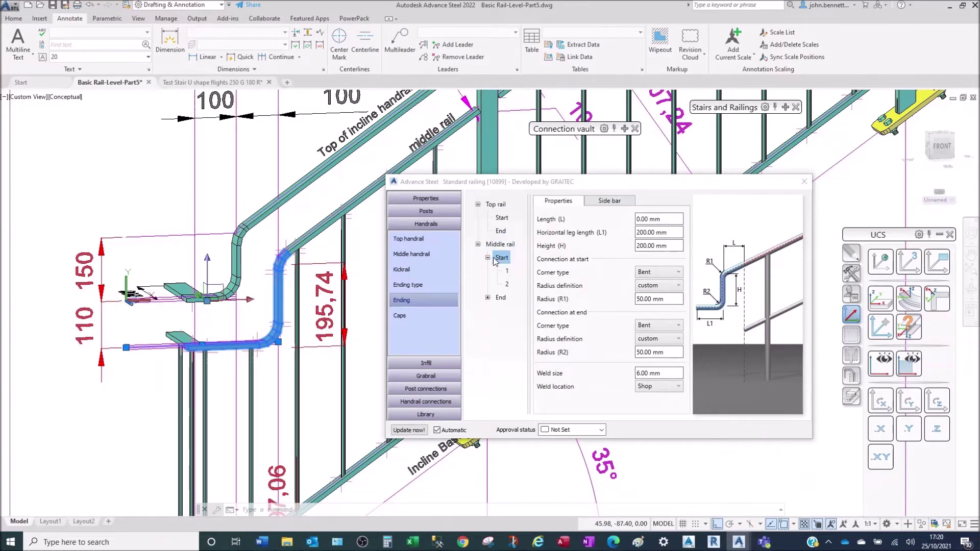
Compare the ending settings of middle rails 1 and 2 at the Start with their swan necks in the model.
scroll(230, 397, down, 2)
middle_drag(230, 397, 228, 316)
key(Escape)
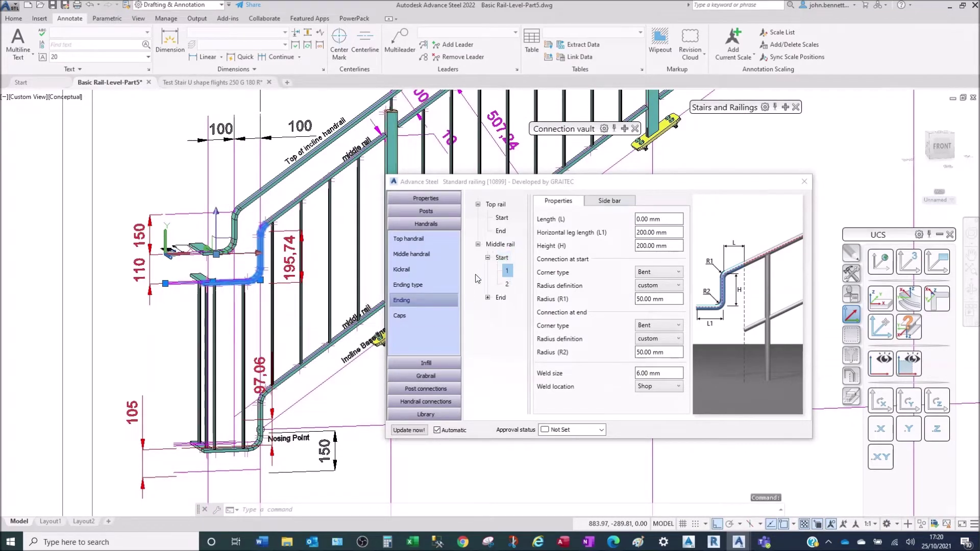
scroll(230, 435, up, 3)
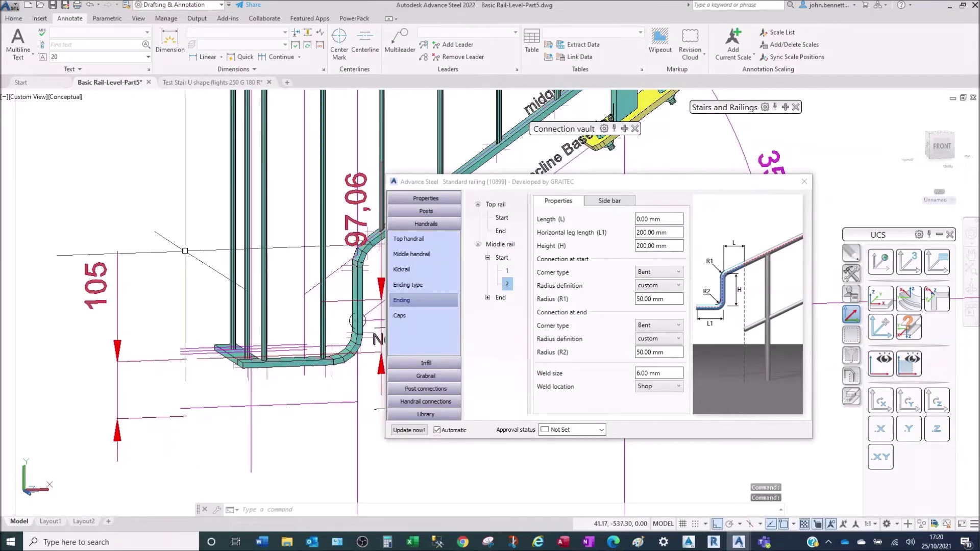
scroll(159, 415, down, 4)
scroll(189, 262, up, 5)
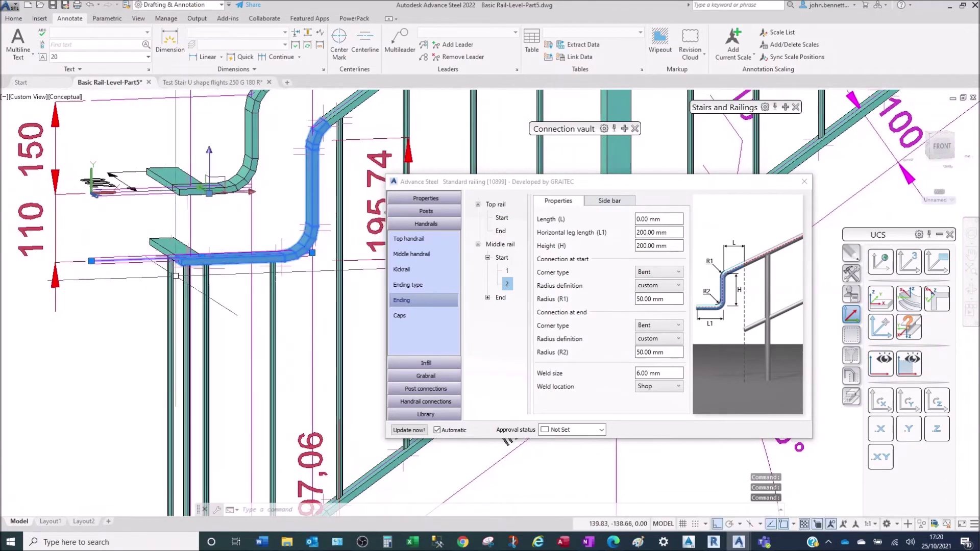
scroll(247, 291, down, 3)
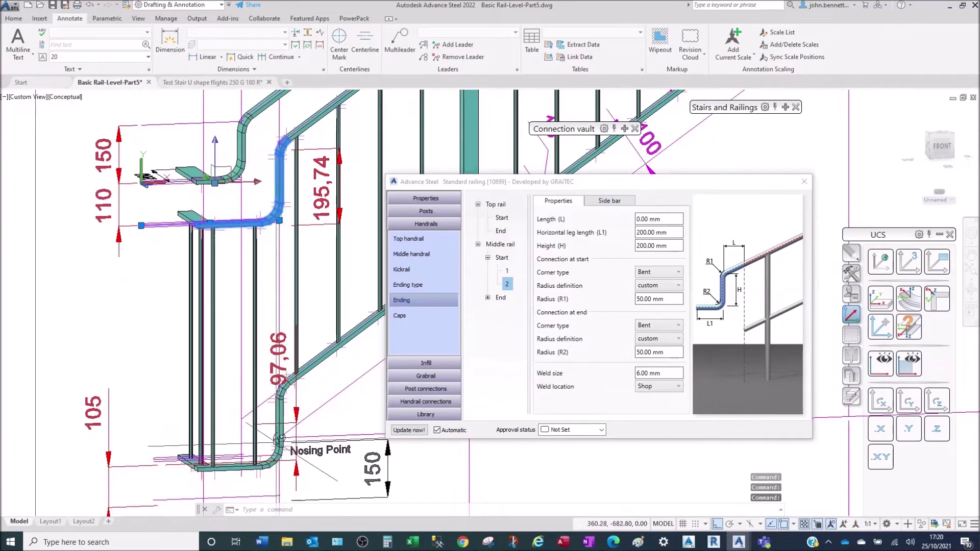
Highlight the vertical segment of the lowest middle rail's swan neck beside the nosing point and inspect its position.
scroll(273, 414, up, 2)
click(274, 414)
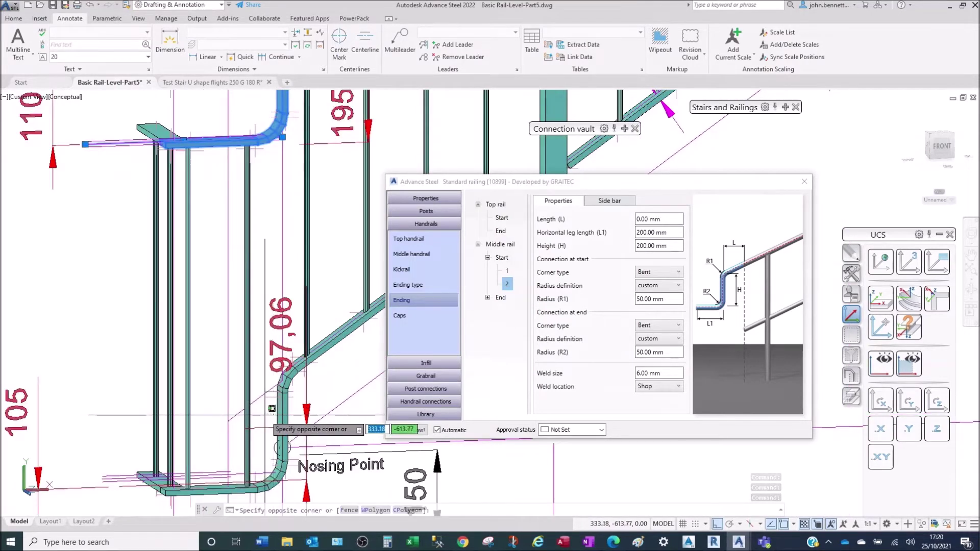
click(272, 416)
click(277, 419)
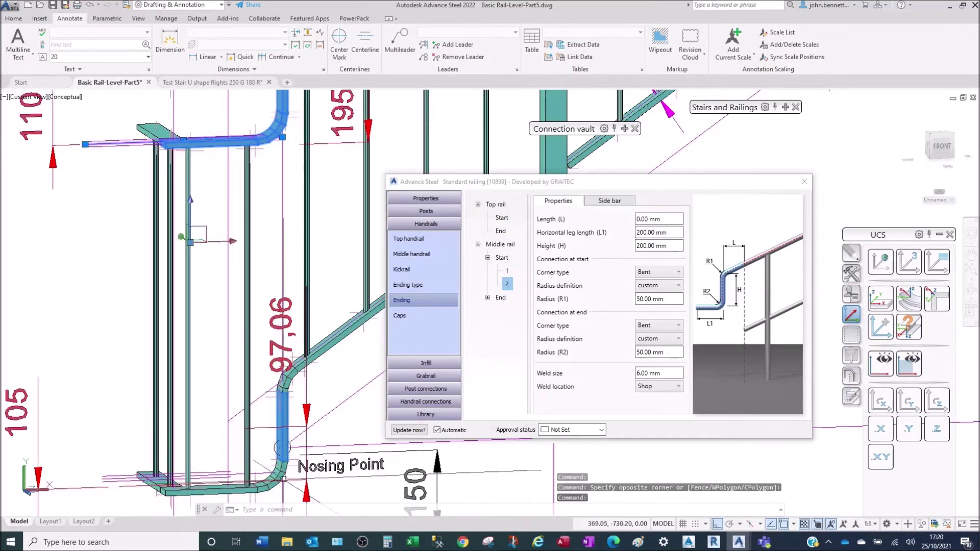
middle_drag(253, 456, 245, 395)
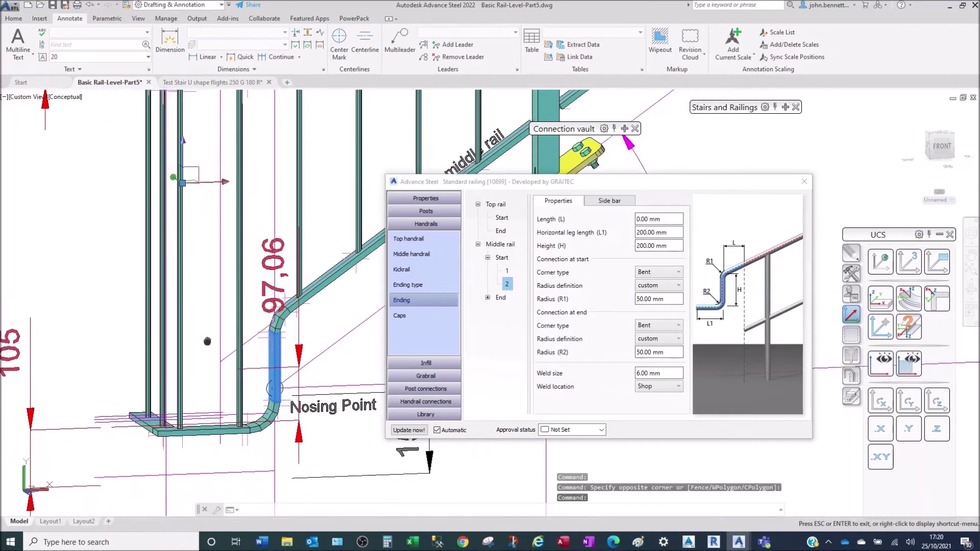
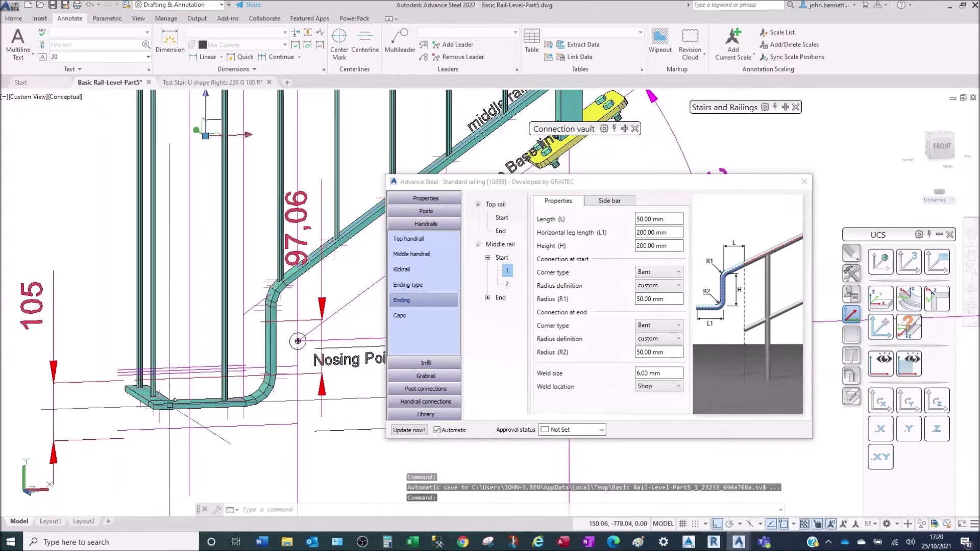
Set the horizontal leg length (L1) of middle rail 1's Start ending to 150 mm.
scroll(181, 319, down, 2)
middle_drag(178, 316, 182, 357)
key(Escape)
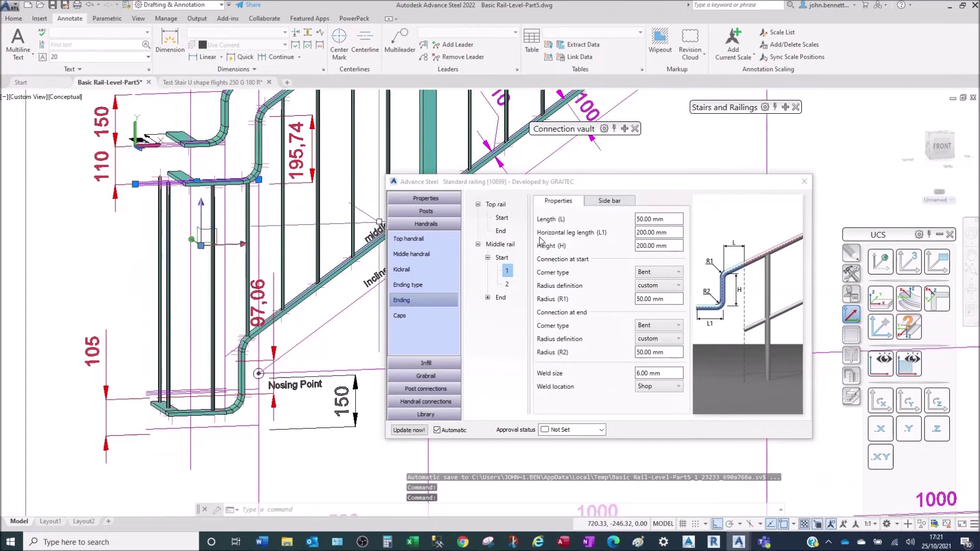
click(675, 235)
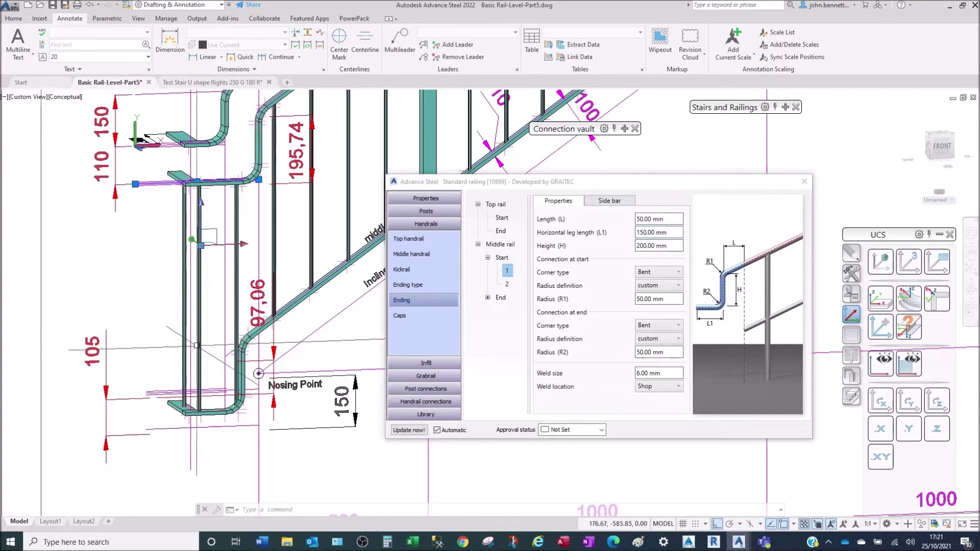
Set both the length (L) and the horizontal leg length (L1) of middle rail 1's Start ending to 100 mm.
scroll(211, 332, up, 2)
mouse_move(210, 332)
middle_down()
mouse_move(195, 363)
mouse_move(205, 332)
mouse_move(246, 332)
middle_up()
middle_drag(233, 451, 235, 355)
scroll(335, 332, up, 5)
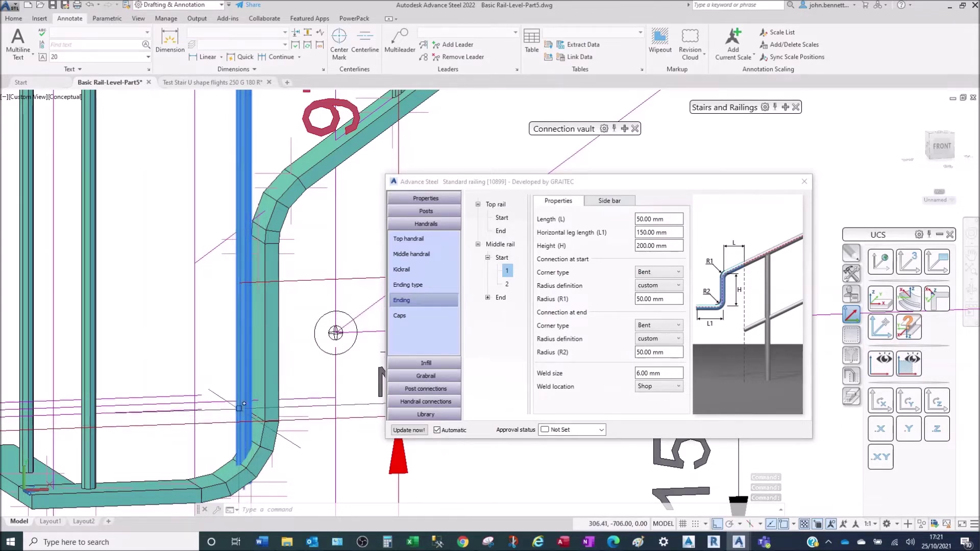
middle_drag(213, 410, 232, 365)
scroll(231, 364, down, 1)
middle_drag(223, 418, 247, 419)
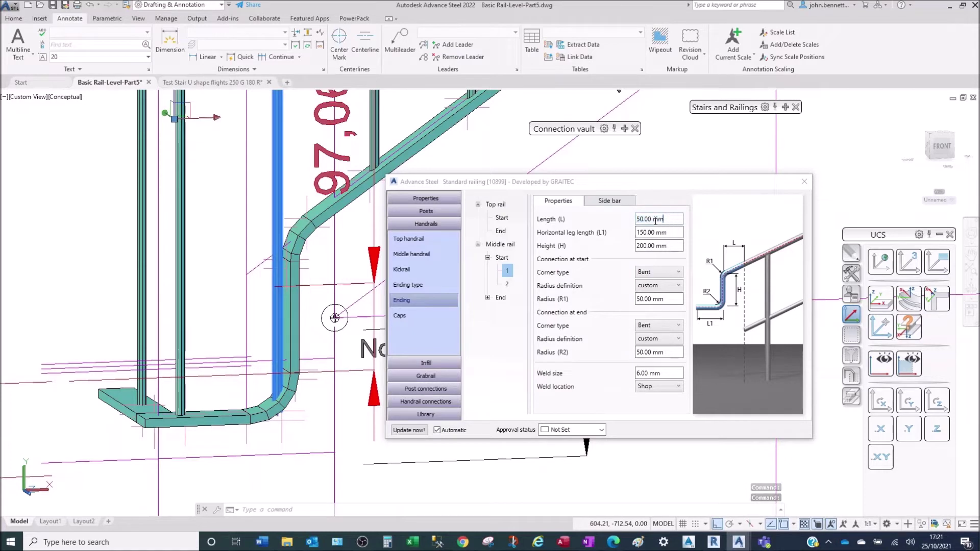
text(100)
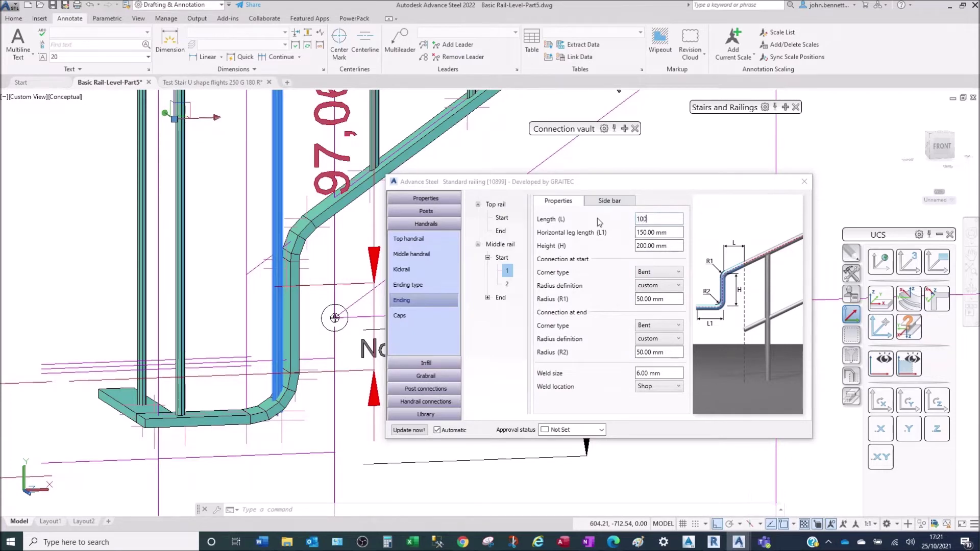
click(678, 233)
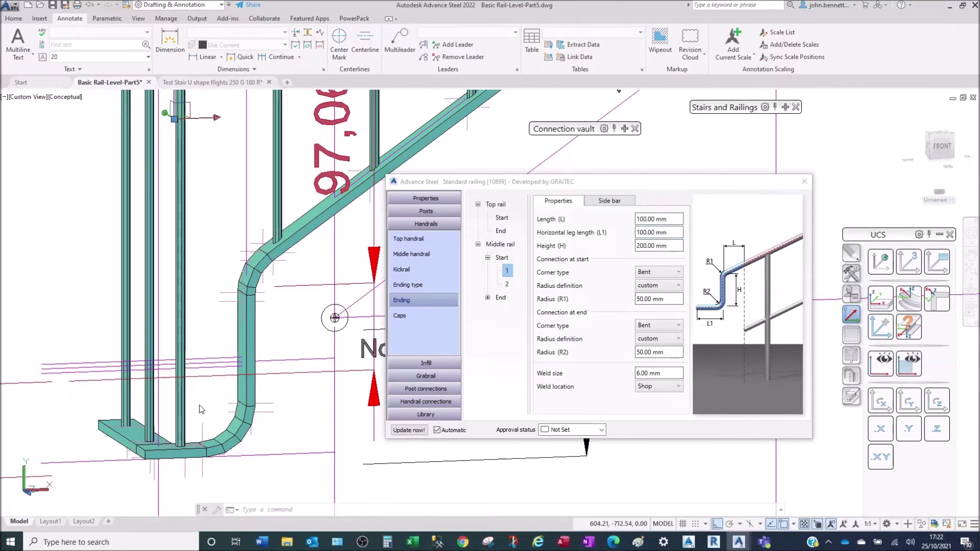
Open middle rail 2's Start ending settings and compare them with its swan neck and the top rail's in the model.
scroll(199, 408, down, 4)
middle_drag(199, 405, 193, 438)
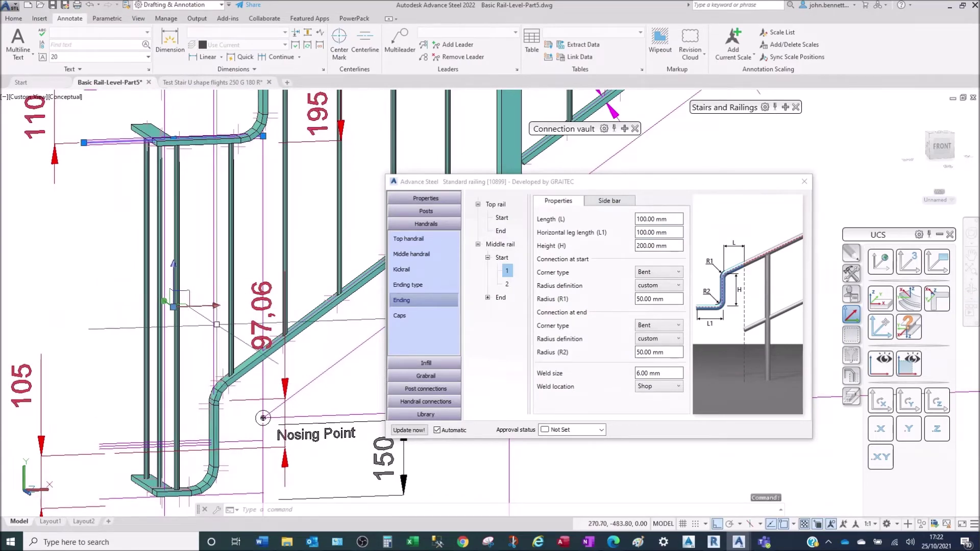
middle_drag(199, 396, 172, 386)
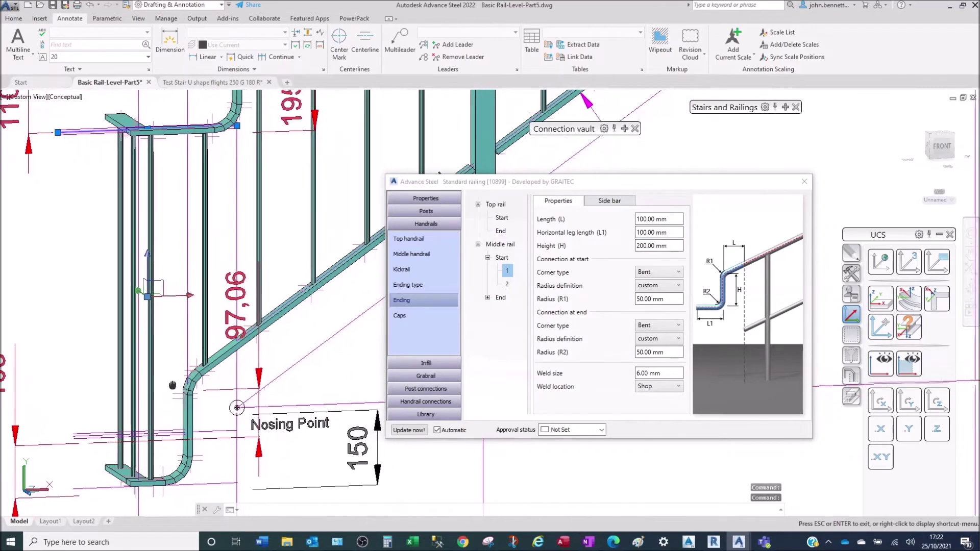
middle_drag(166, 216, 174, 269)
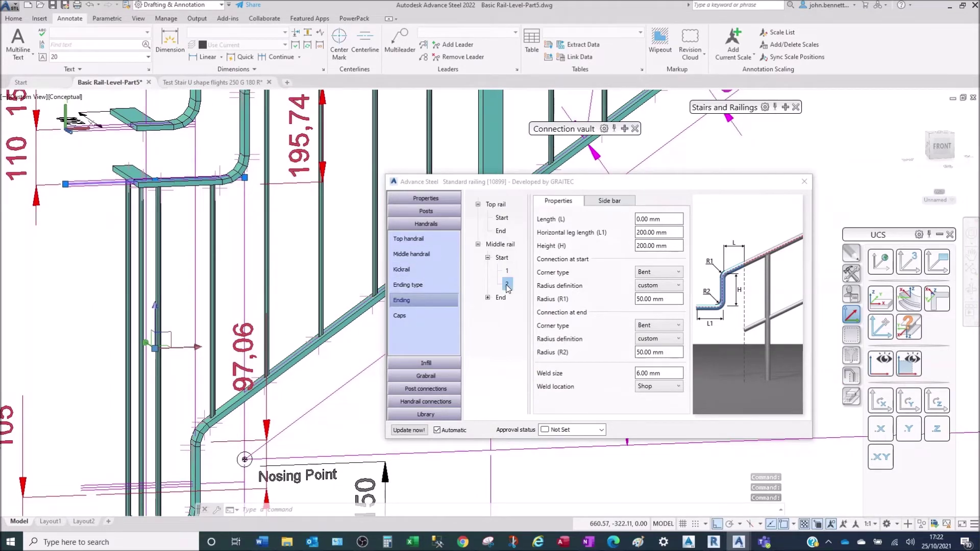
middle_drag(187, 239, 178, 378)
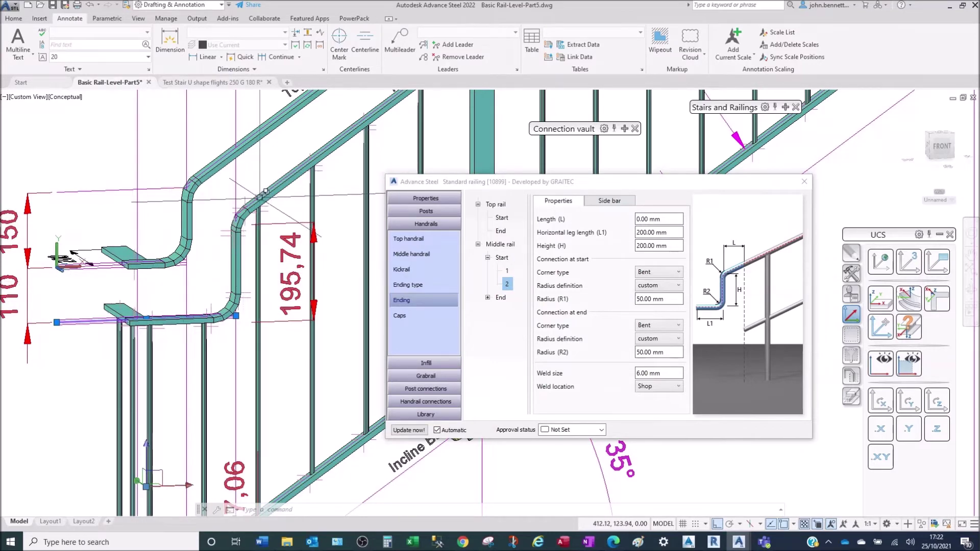
middle_drag(165, 189, 159, 328)
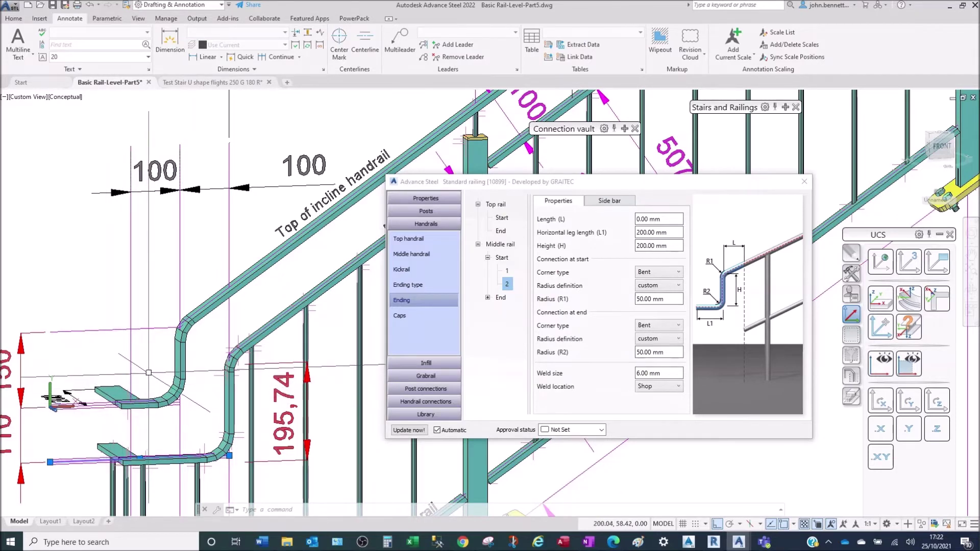
scroll(144, 389, down, 4)
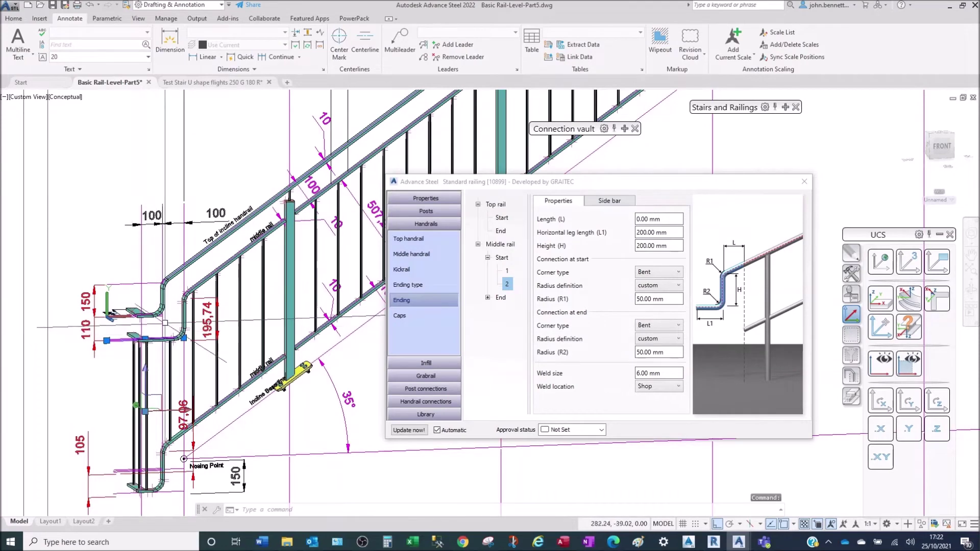
scroll(176, 320, up, 2)
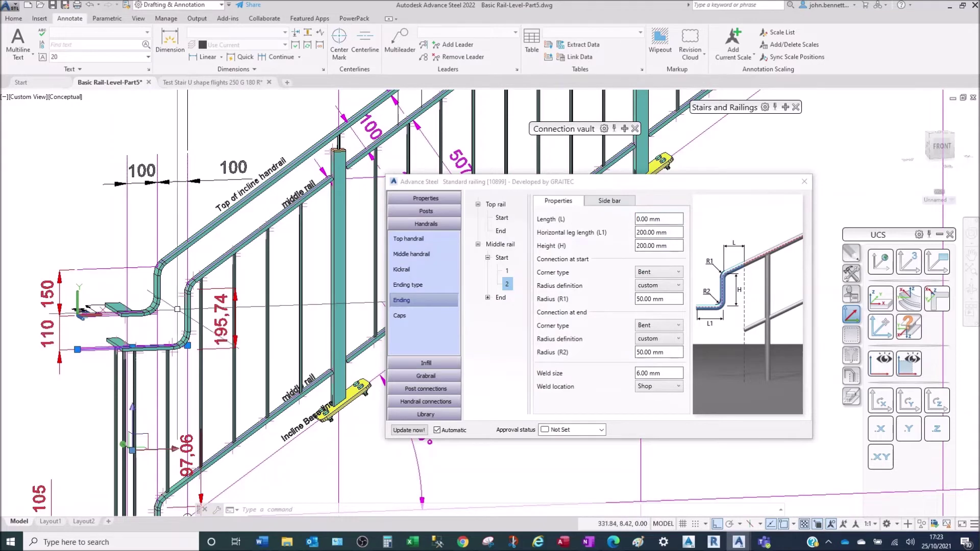
middle_drag(225, 319, 237, 272)
Highlight middle rail 2's horizontal leg length (L1) value and the two vertical construction lines bounding that leg, and clear the line selection.
click(673, 236)
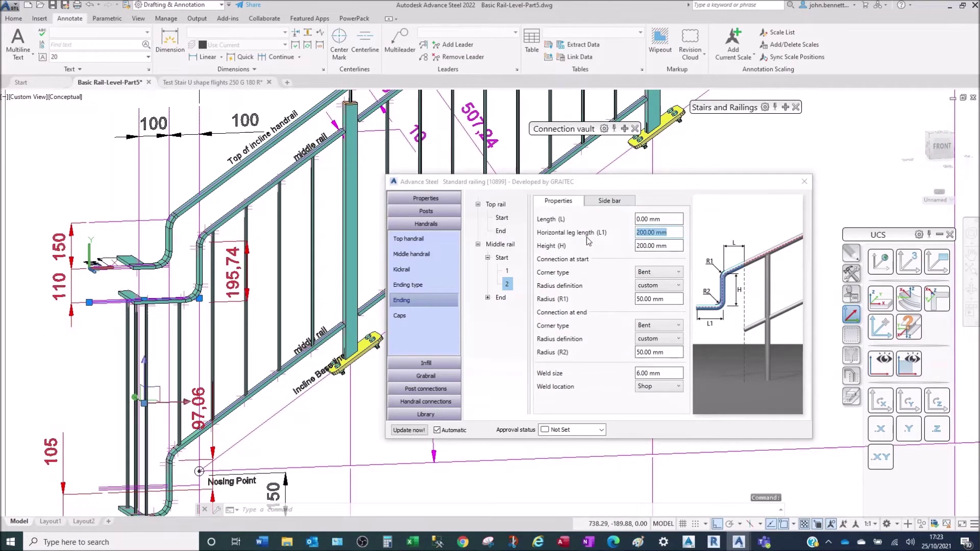
click(198, 329)
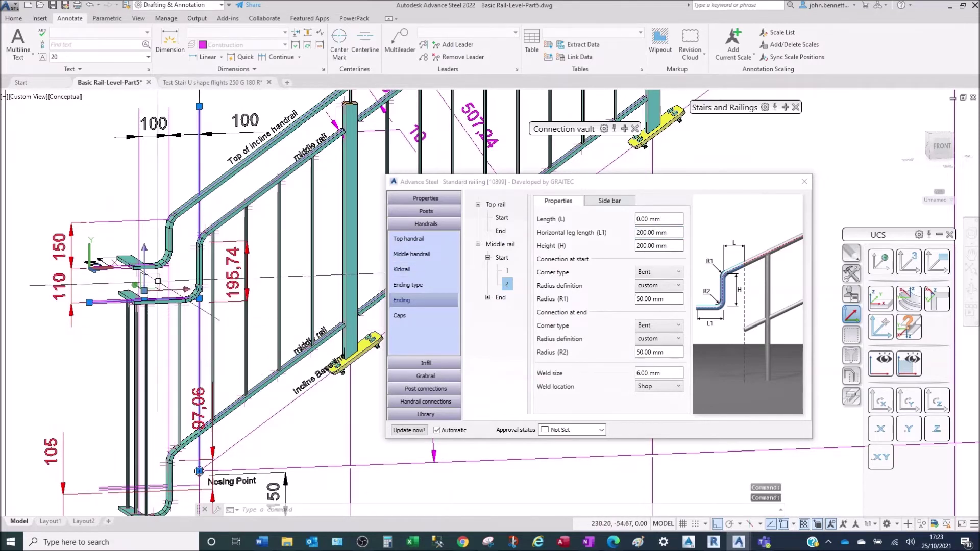
click(139, 200)
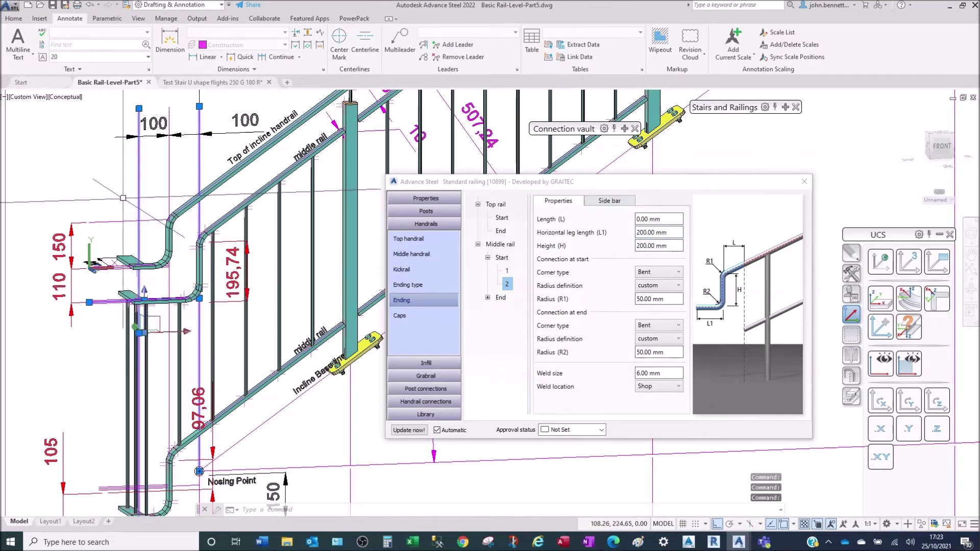
middle_drag(87, 353, 94, 293)
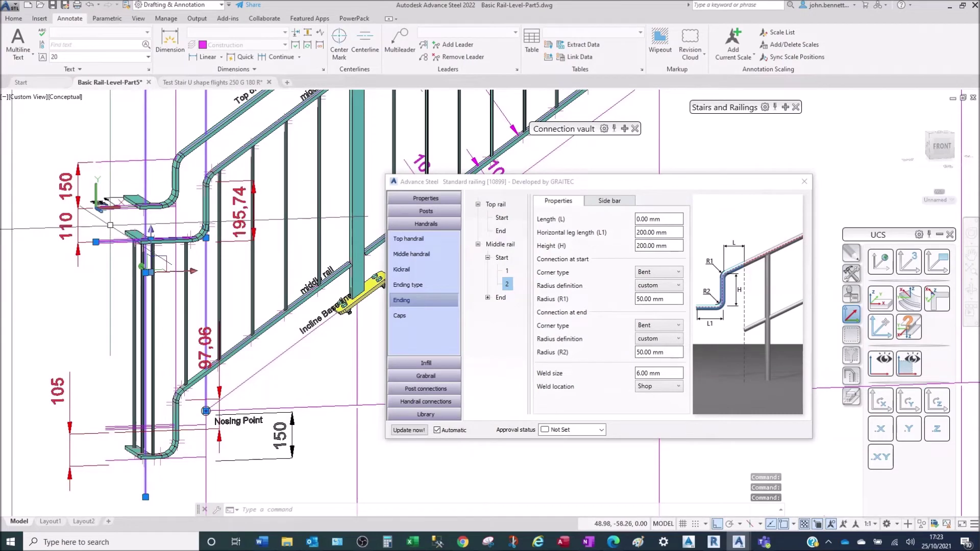
key(Escape)
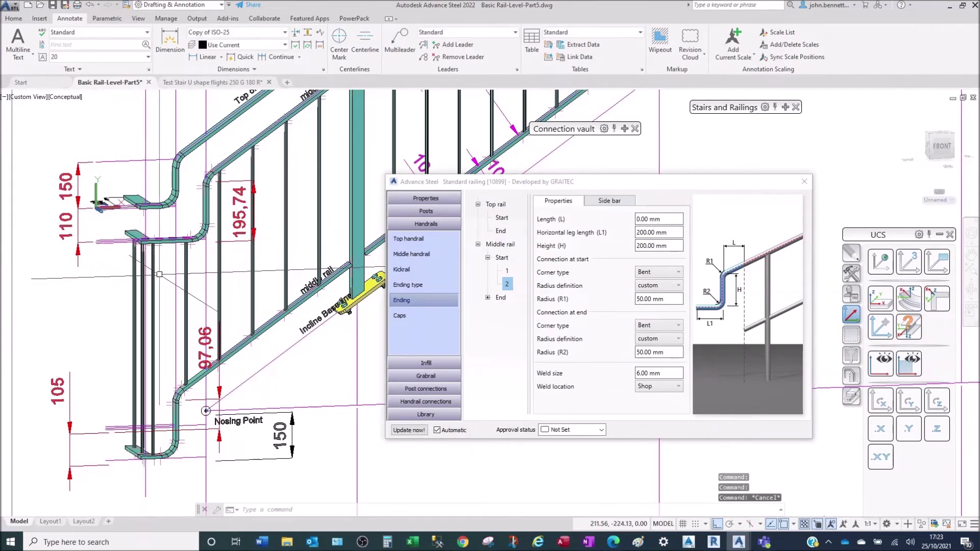
Examine the setting-out lines at the upper and lower bends of middle rail 2's swan neck to see where its height is measured.
shift+middle_drag(165, 300, 160, 241)
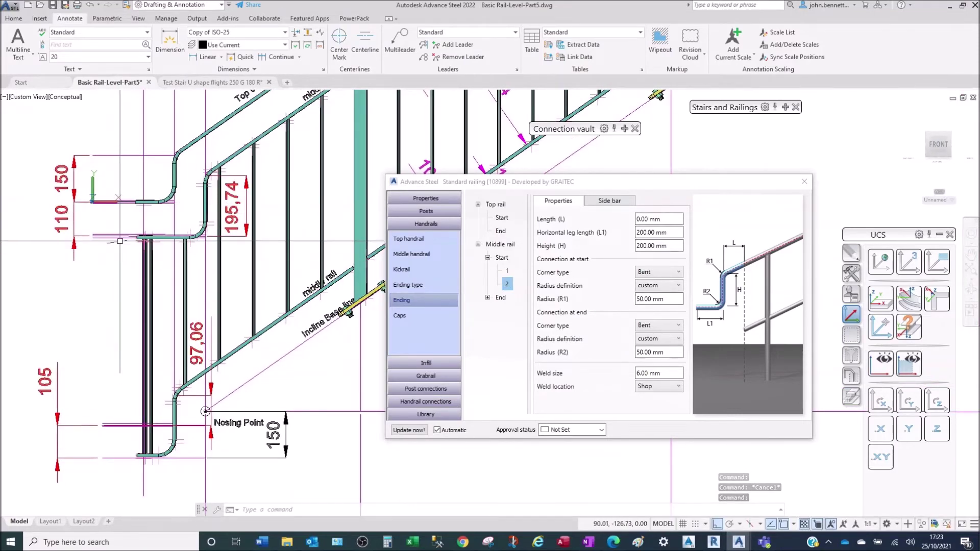
scroll(119, 251, up, 4)
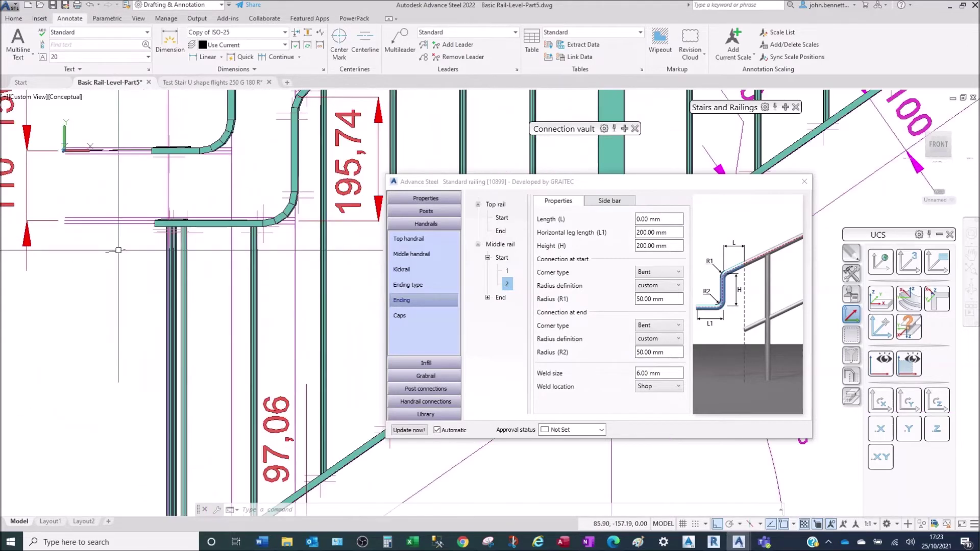
shift+middle_drag(106, 266, 118, 271)
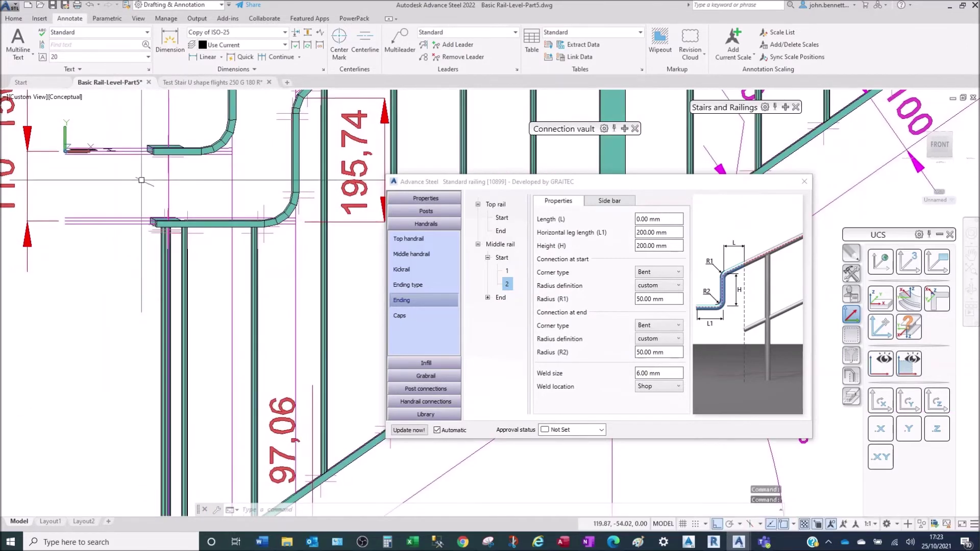
mouse_move(250, 181)
middle_down()
mouse_move(225, 188)
mouse_move(204, 238)
middle_up()
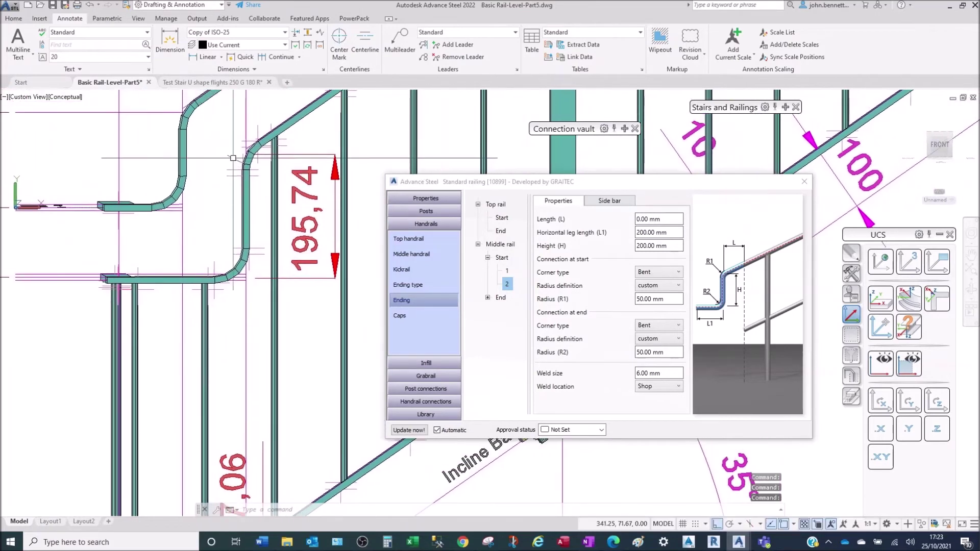
scroll(241, 156, up, 8)
scroll(248, 157, up, 3)
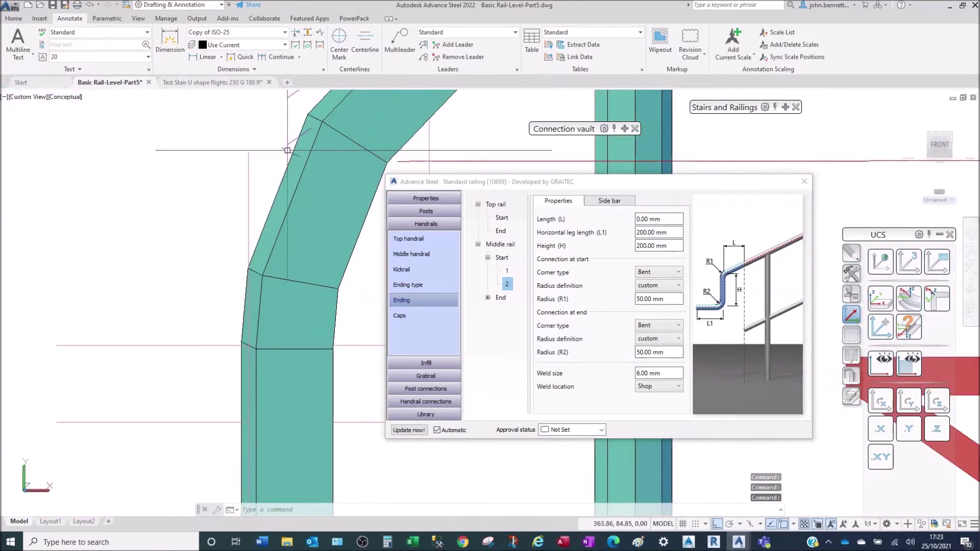
click(270, 141)
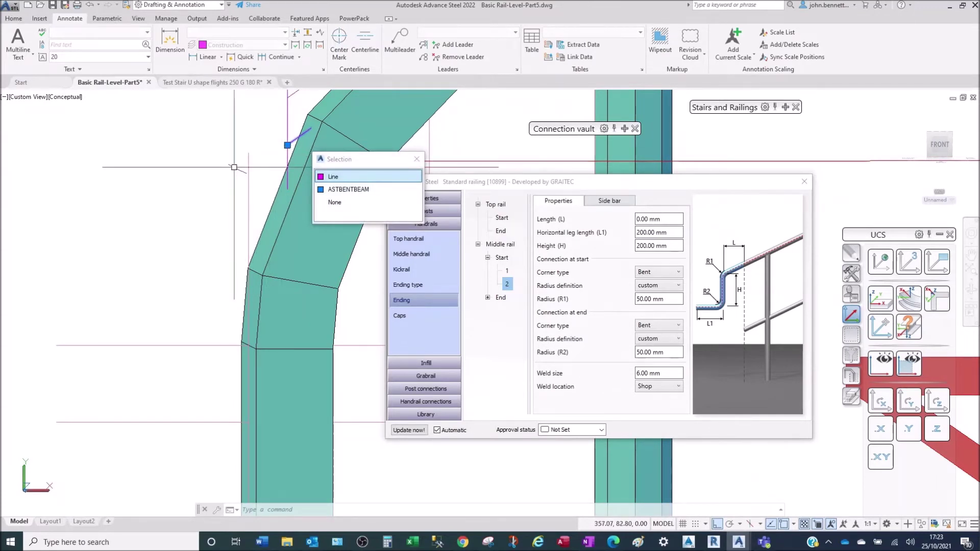
key(Escape)
scroll(233, 170, down, 5)
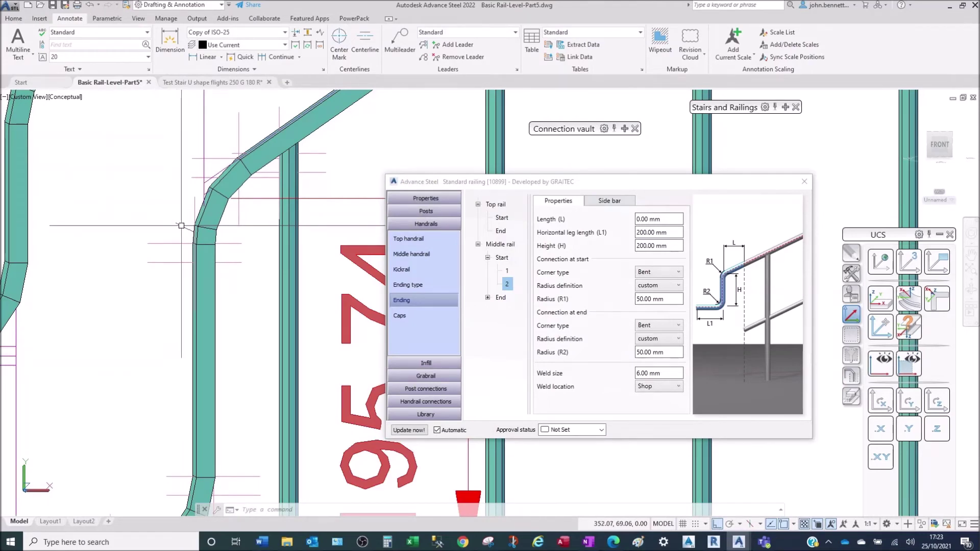
scroll(163, 307, down, 1)
middle_drag(156, 324, 193, 220)
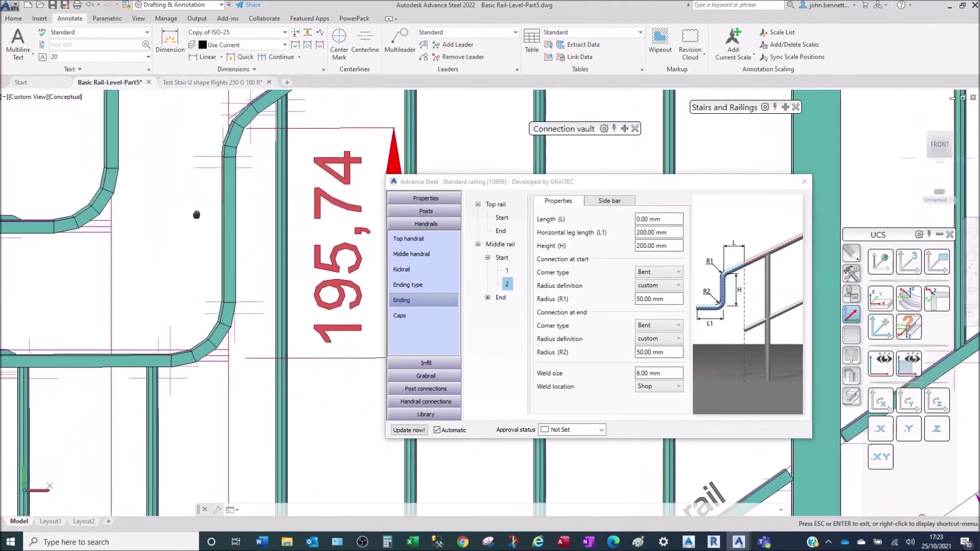
scroll(193, 220, down, 2)
drag(180, 248, 193, 266)
key(Escape)
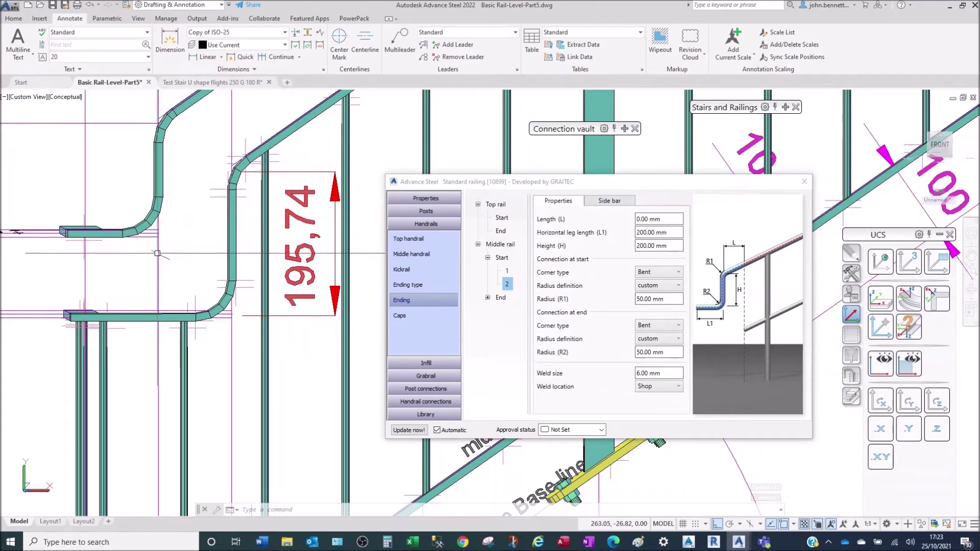
Try a height (H) of 150 mm for middle rail 2's Start ending.
scroll(157, 253, down, 3)
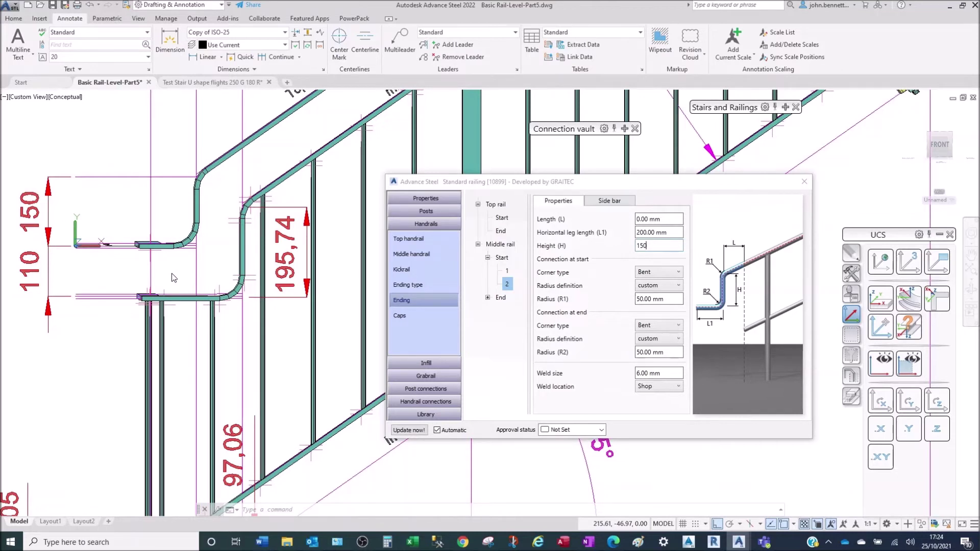
key(Return)
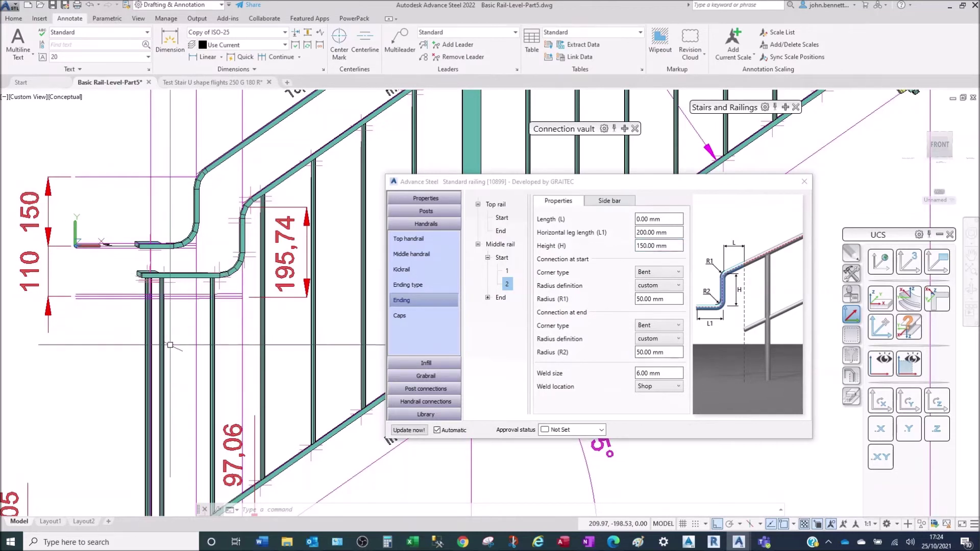
middle_drag(176, 347, 152, 316)
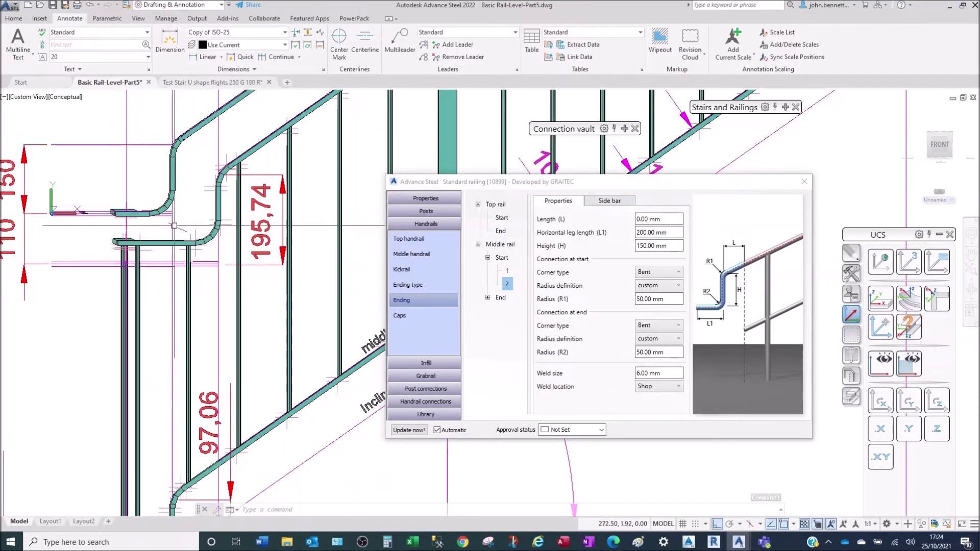
Highlight the vertical dimension beside middle rail 2's swan neck and set the Start ending's height (H) to 195.74 mm to match it.
scroll(216, 264, up, 4)
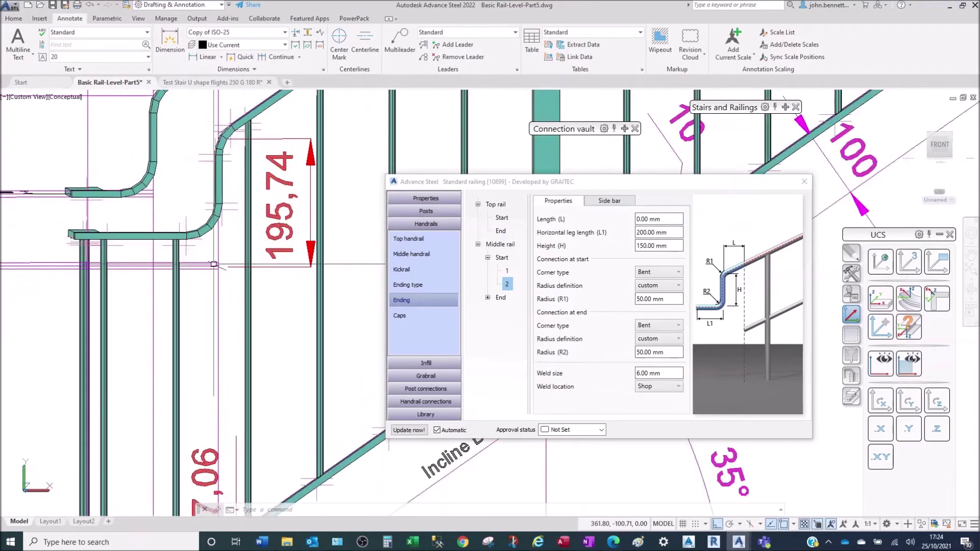
click(259, 269)
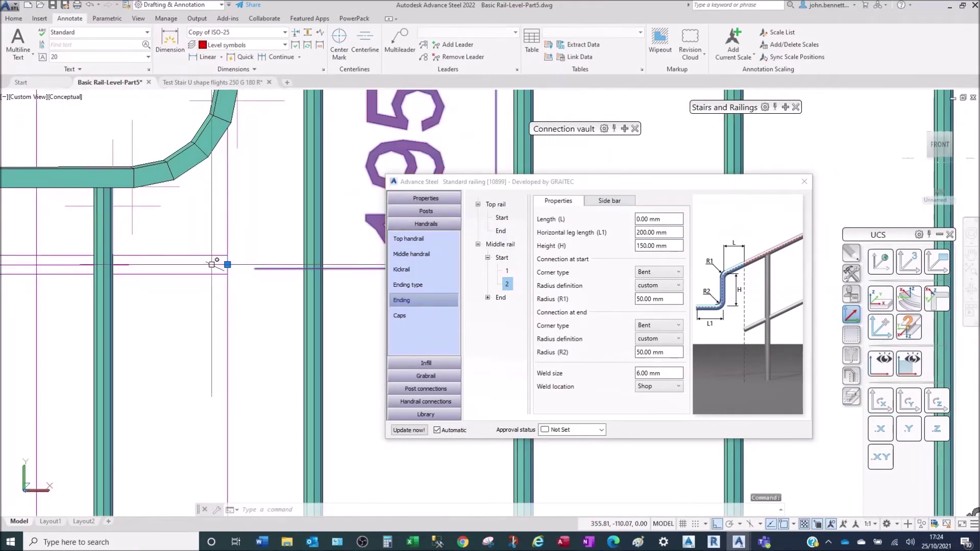
scroll(225, 267, down, 3)
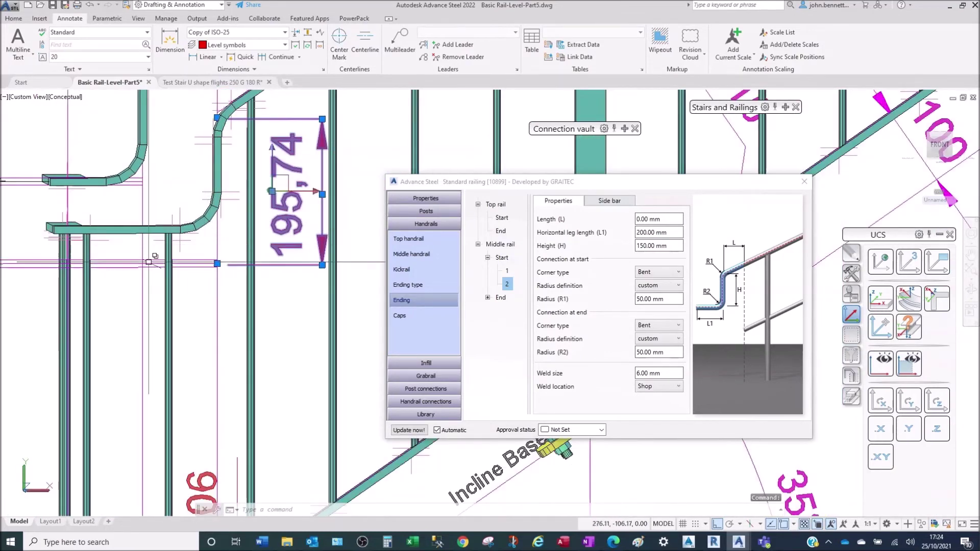
click(663, 246)
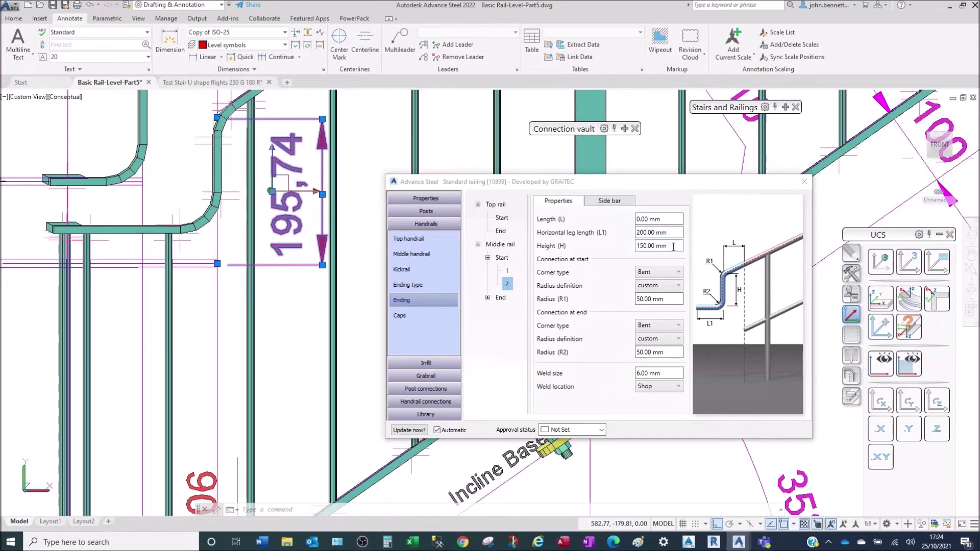
drag(673, 246, 596, 248)
text(195.74)
key(Return)
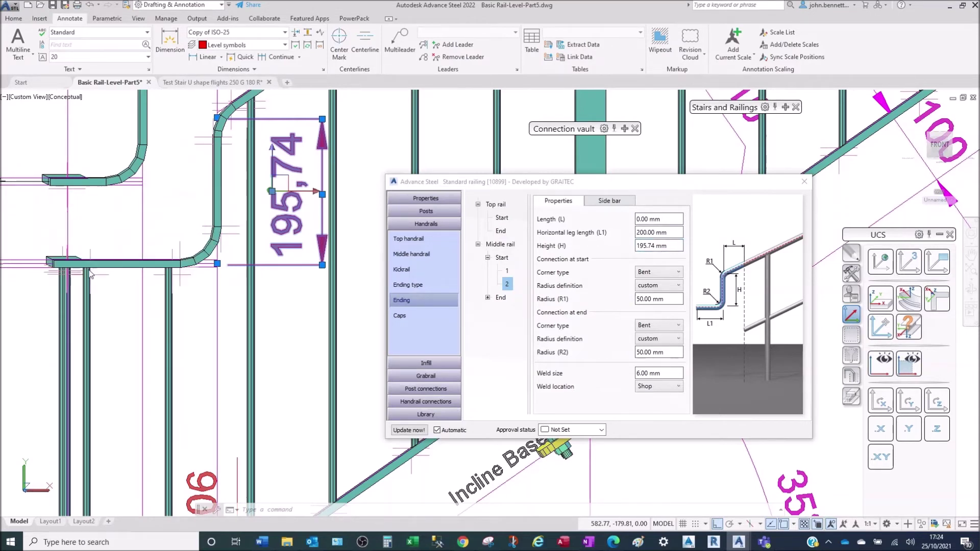
scroll(123, 282, down, 2)
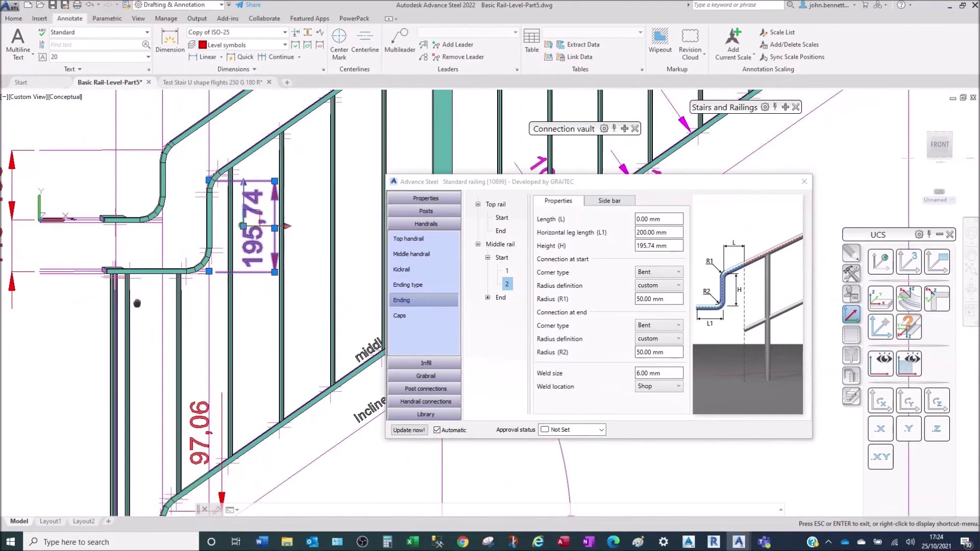
middle_drag(148, 320, 145, 258)
key(Escape)
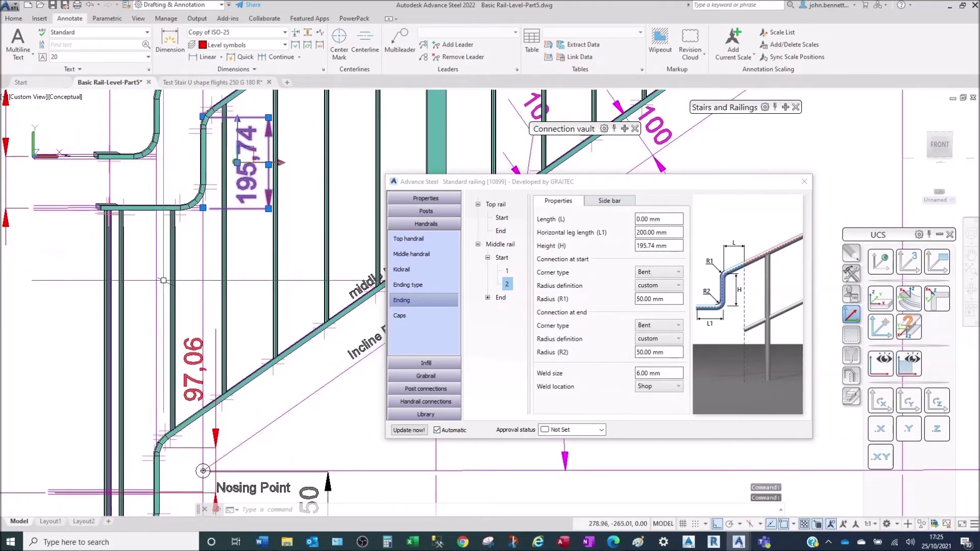
Clear the dimension selection and open the height (H) of middle rail 1's Start ending.
key(Escape)
mouse_move(146, 440)
middle_down()
mouse_move(141, 307)
mouse_move(151, 223)
middle_up()
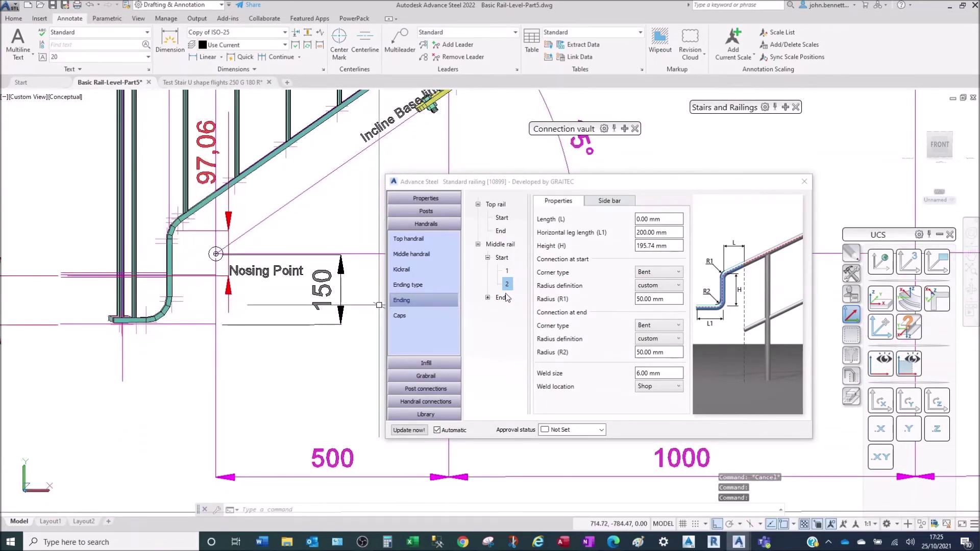
click(507, 272)
click(666, 246)
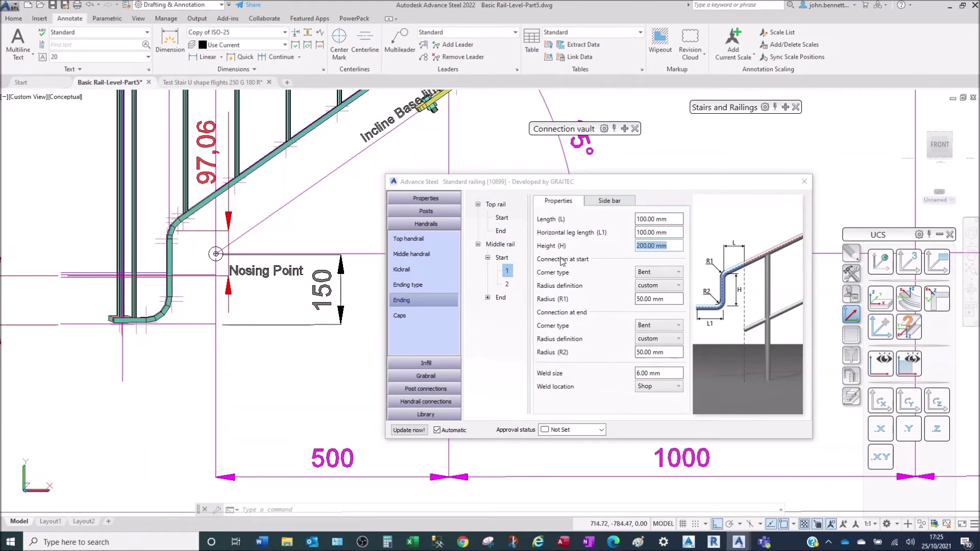
Examine the lower swan neck of middle rail 1 near the nosing point, comparing its bends with the setting-out lines and height dimension.
click(117, 376)
middle_drag(71, 360, 212, 368)
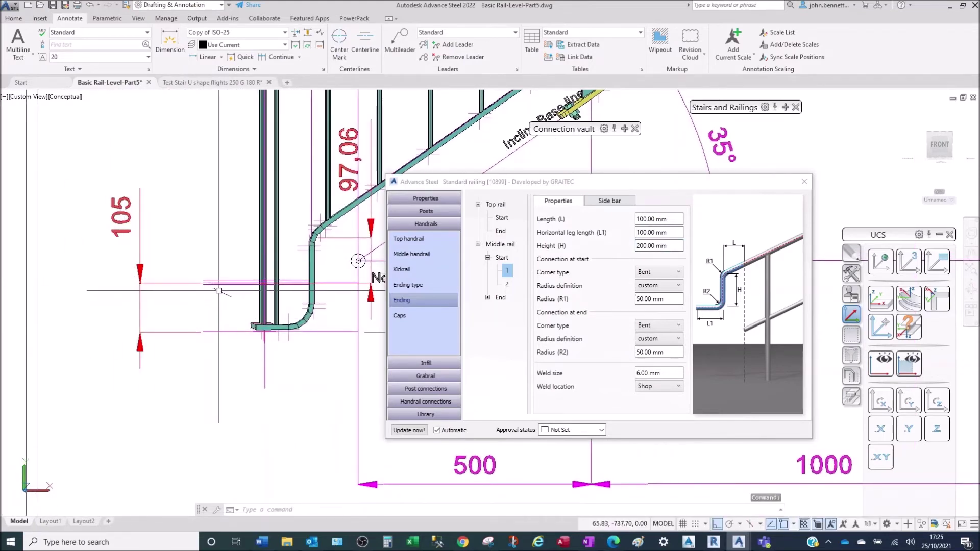
mouse_move(211, 319)
middle_down()
mouse_move(109, 320)
mouse_move(89, 334)
middle_up()
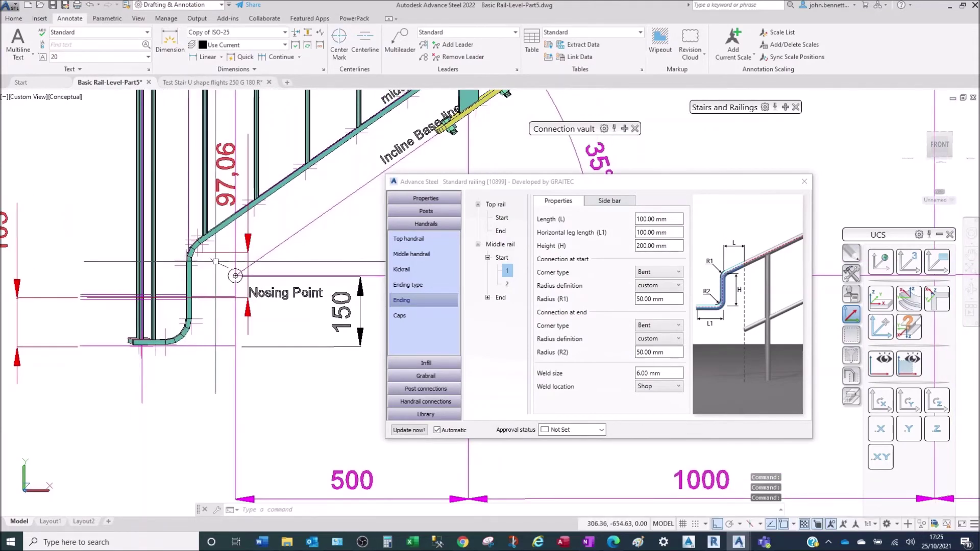
scroll(235, 276, up, 2)
scroll(215, 238, up, 3)
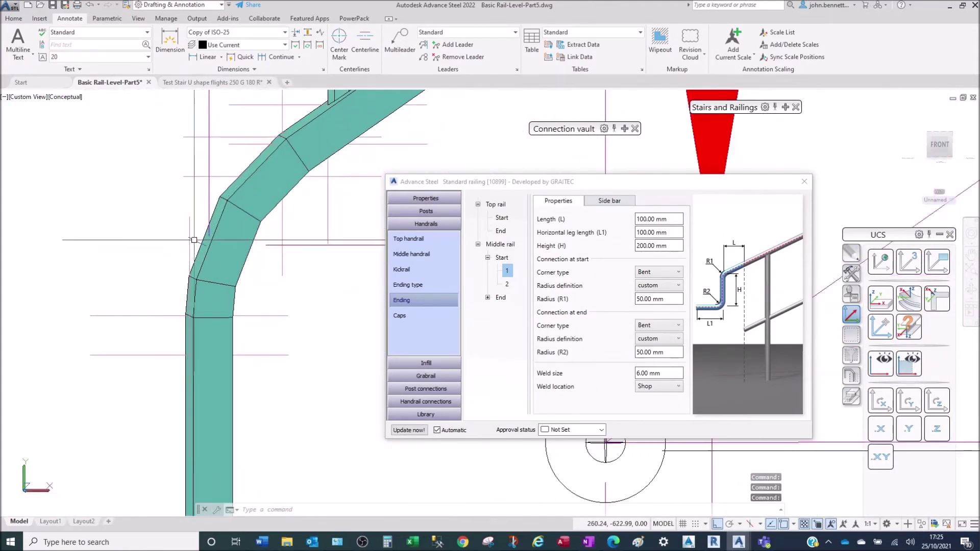
scroll(221, 235, down, 4)
scroll(219, 242, up, 2)
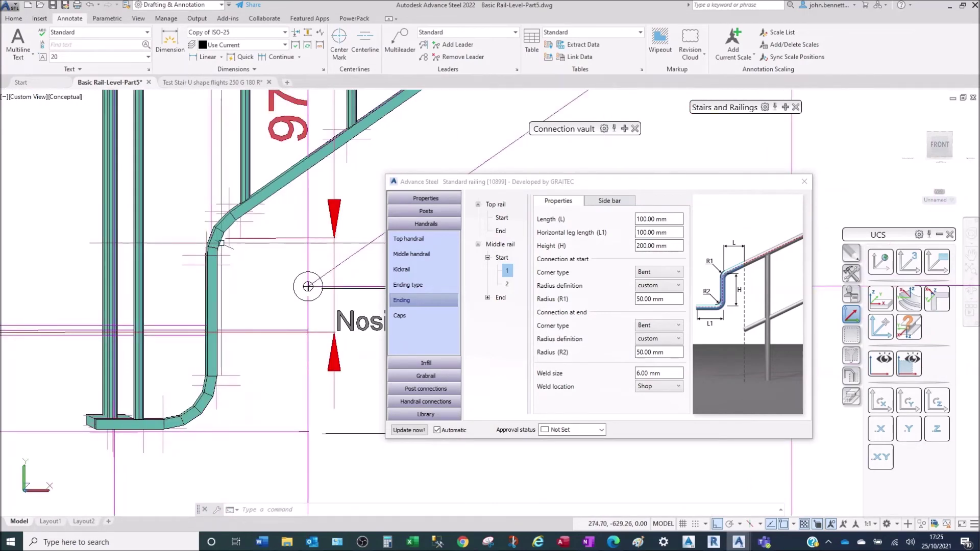
scroll(283, 213, down, 2)
scroll(230, 213, up, 1)
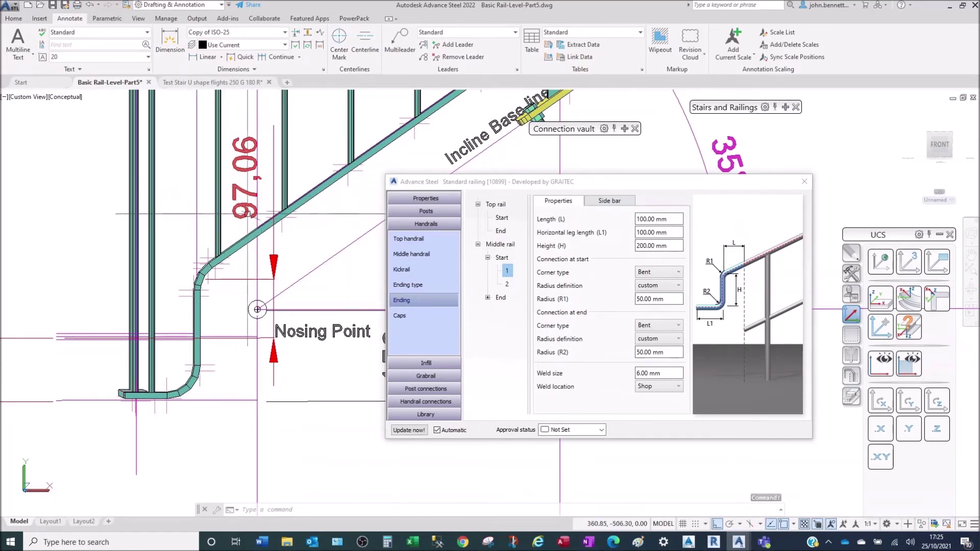
Set the height (H) of middle rail 1's Start ending to 97.06 mm.
double_click(655, 247)
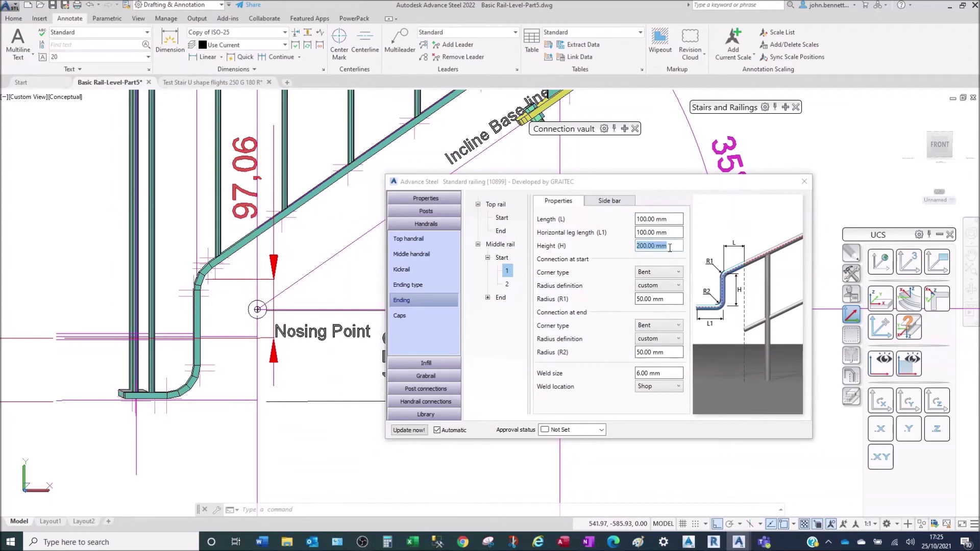
text(97.06)
key(Return)
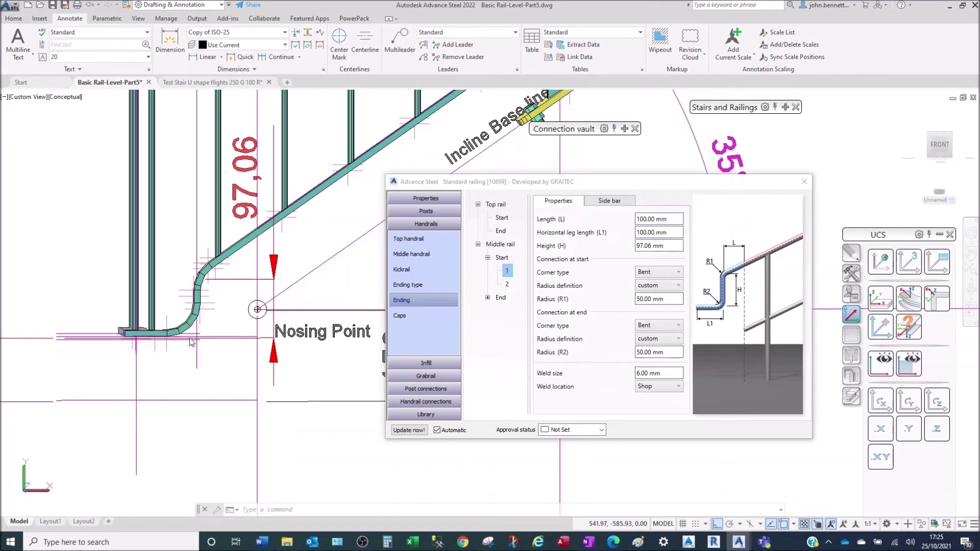
Inspect the railing's start in 3D and review middle rail 1's side bar length, corner type and orientation options.
mouse_move(120, 372)
shift+middle_down()
mouse_move(128, 357)
mouse_move(135, 363)
shift+middle_up()
scroll(100, 366, down, 1)
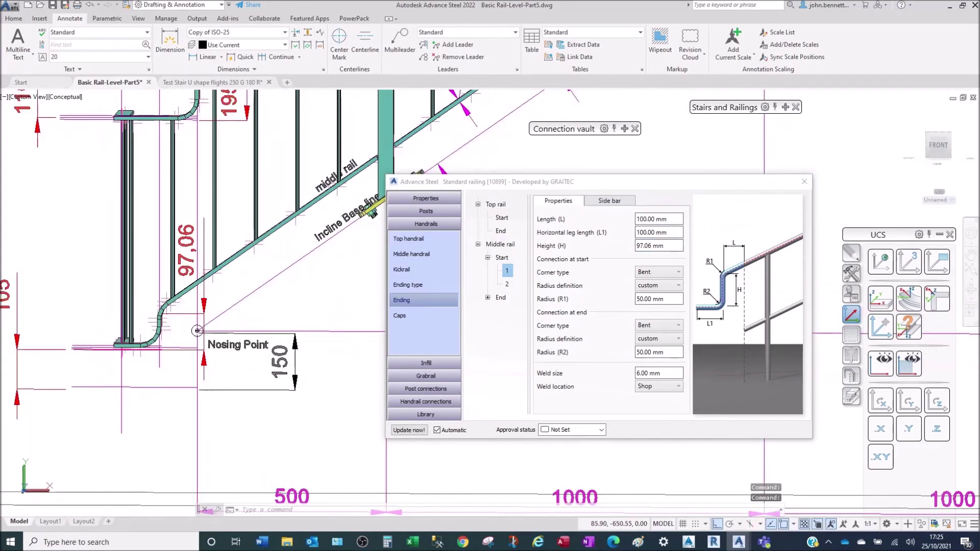
scroll(107, 352, down, 1)
mouse_move(110, 345)
shift+middle_down()
mouse_move(142, 293)
mouse_move(137, 324)
shift+middle_up()
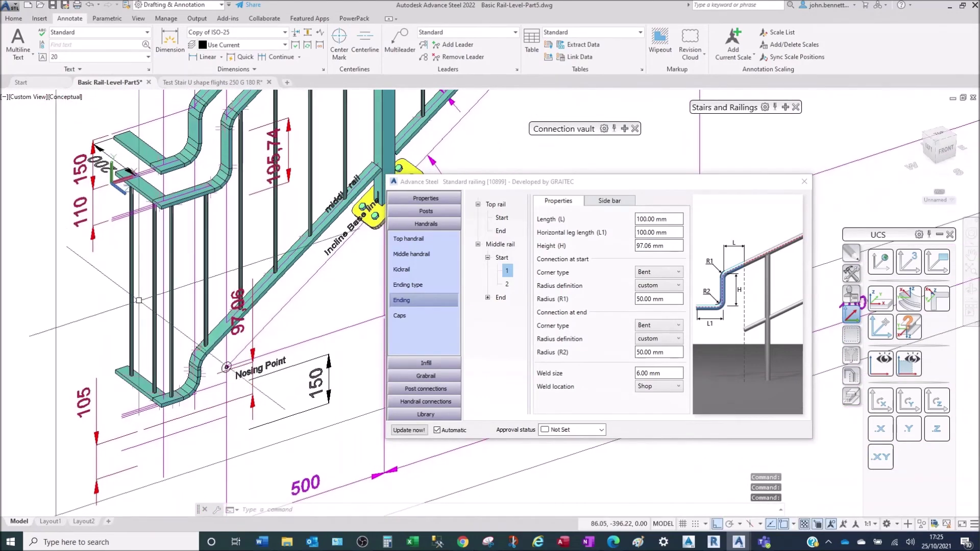
middle_drag(137, 267, 143, 279)
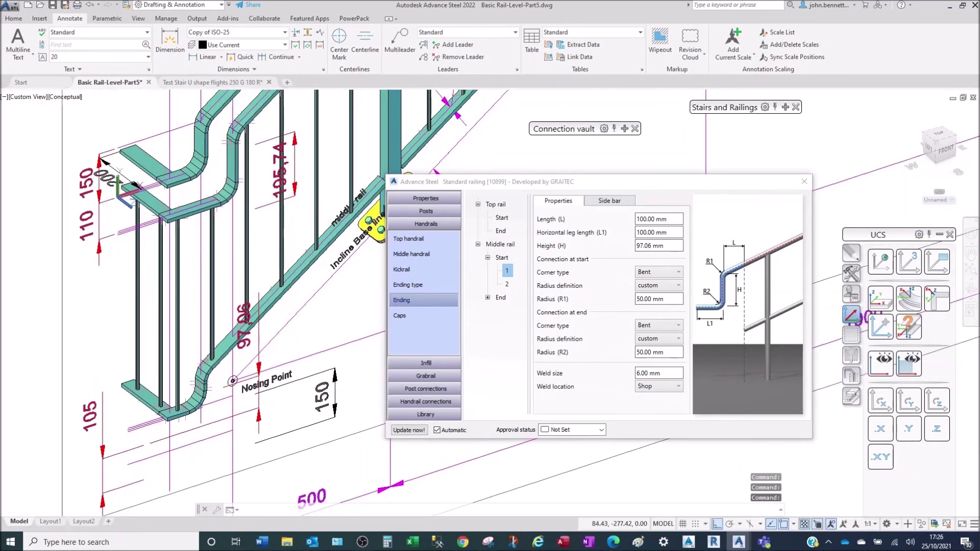
click(601, 203)
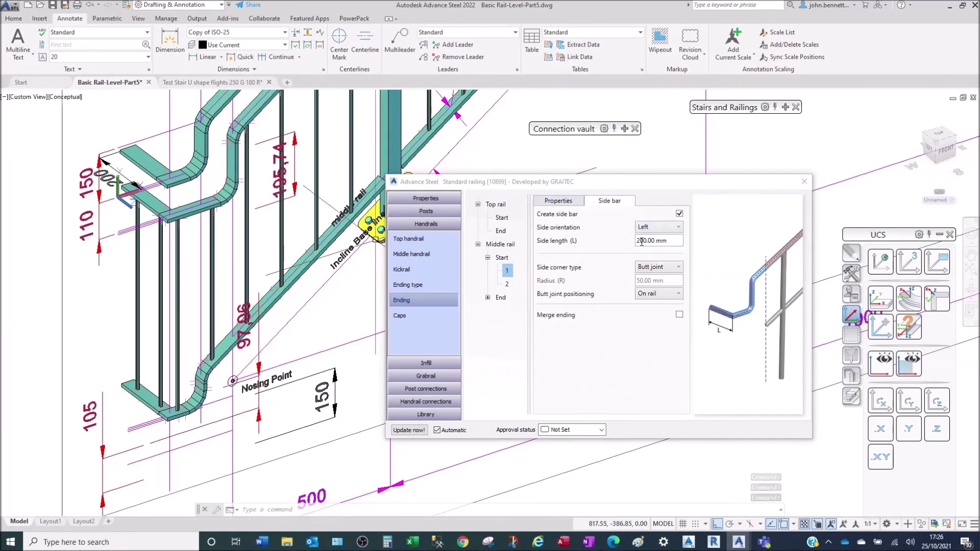
click(671, 242)
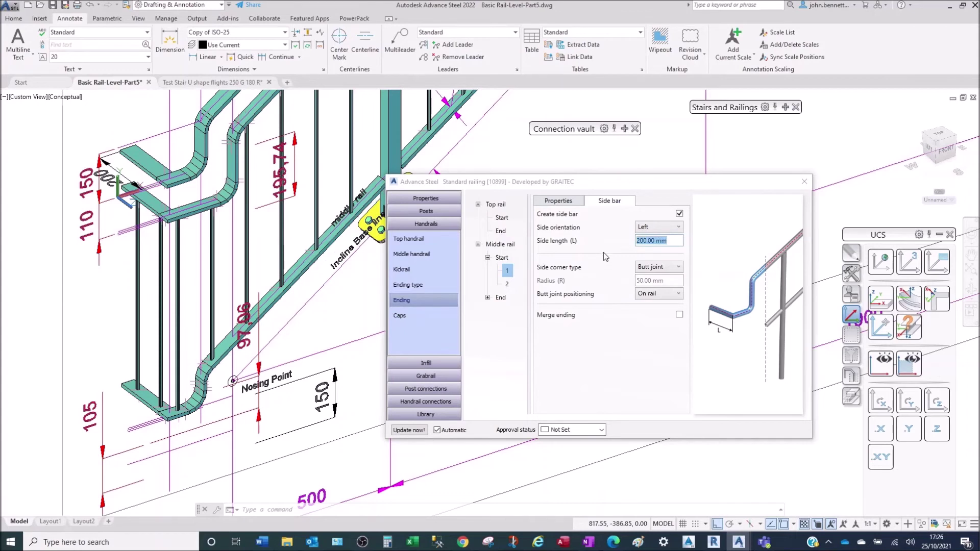
click(657, 267)
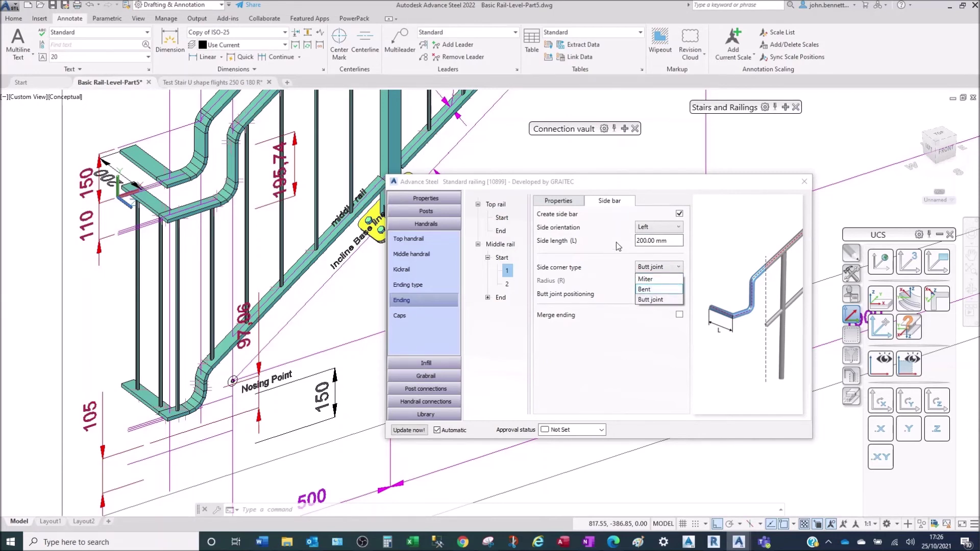
click(668, 230)
click(663, 228)
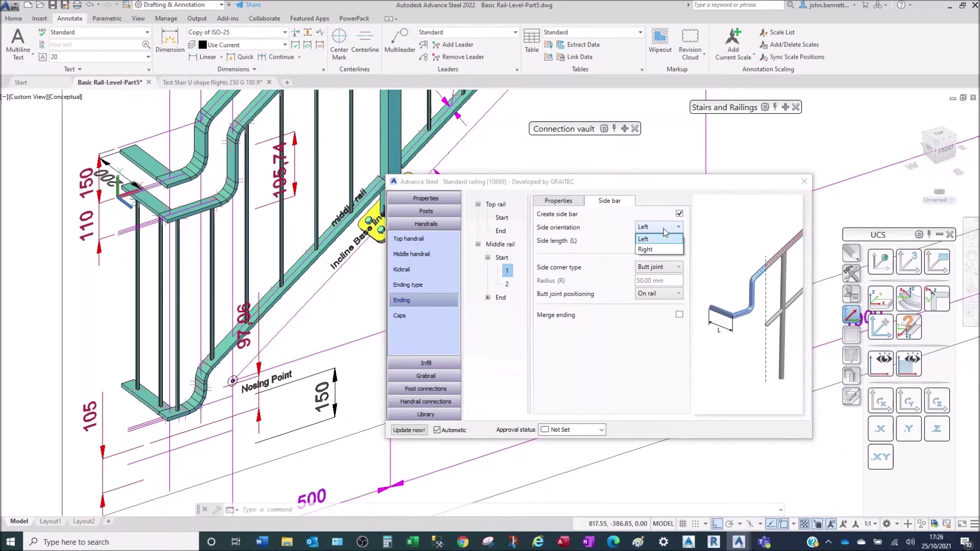
click(662, 230)
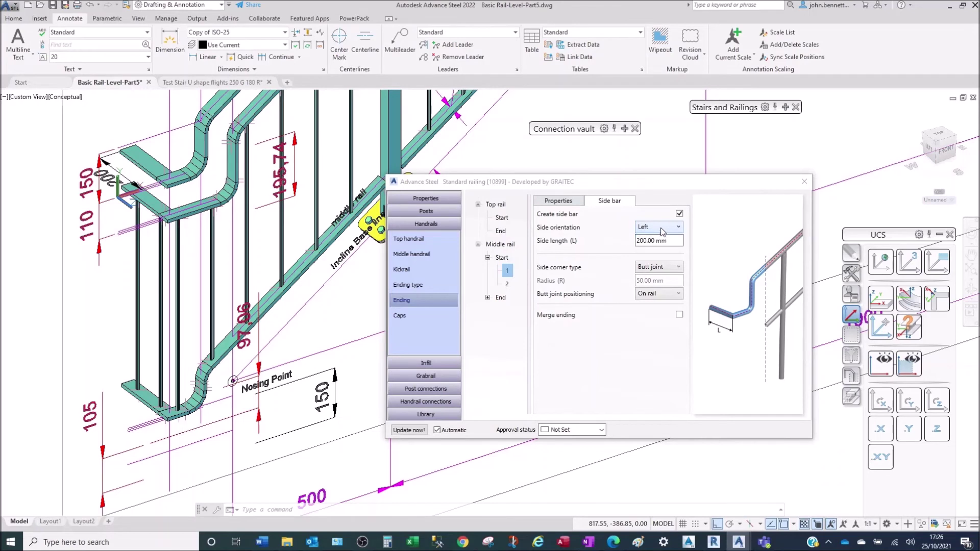
Try a side length (L) of 250 mm on the side bars of all middle rails at the Start.
click(507, 285)
click(501, 259)
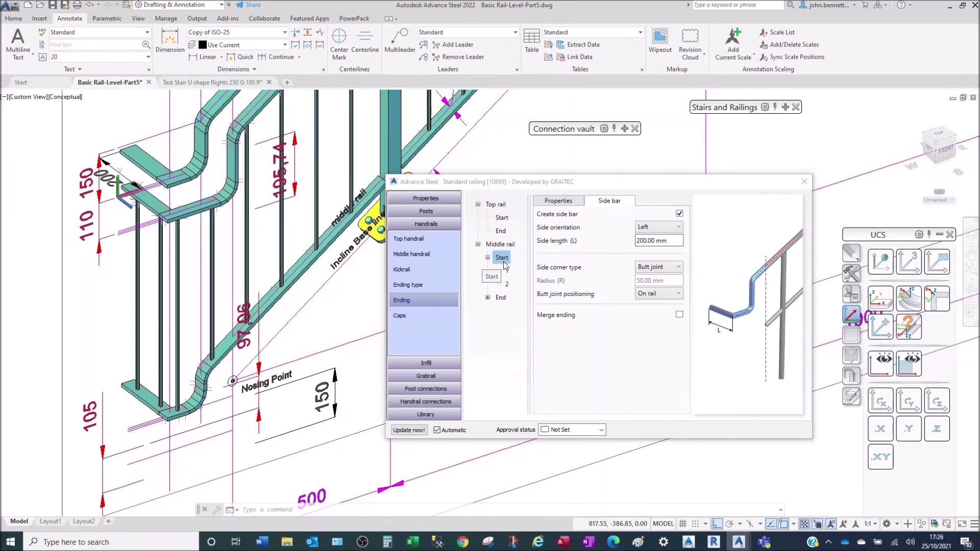
click(674, 242)
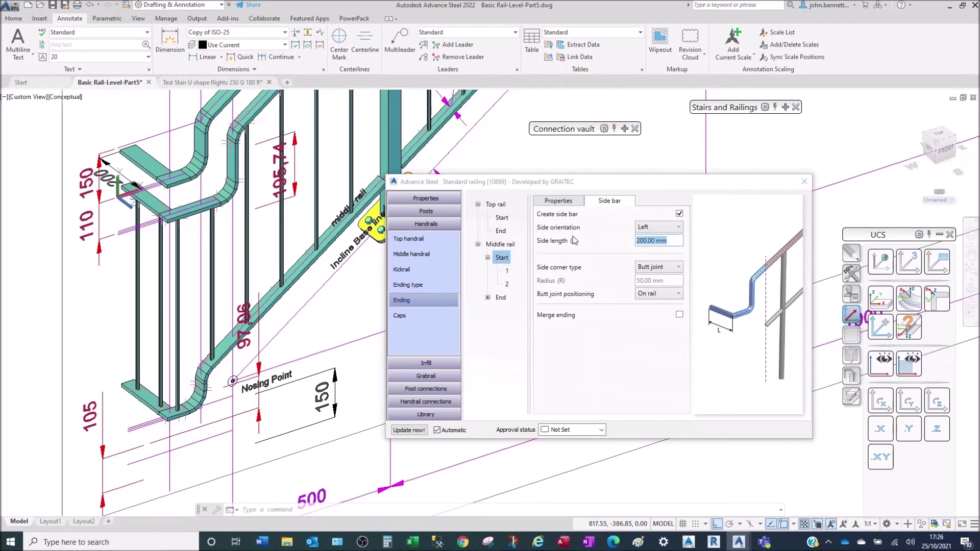
text(250)
key(Return)
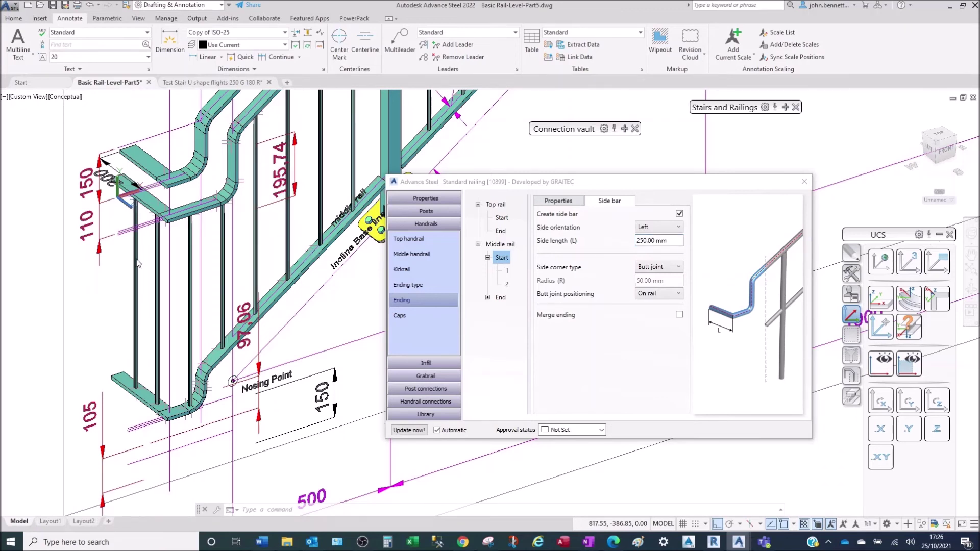
Set the side length (L) of the middle rails' Start side bars to 200 mm and inspect the rail ends in 3D.
shift+middle_drag(233, 381, 168, 296)
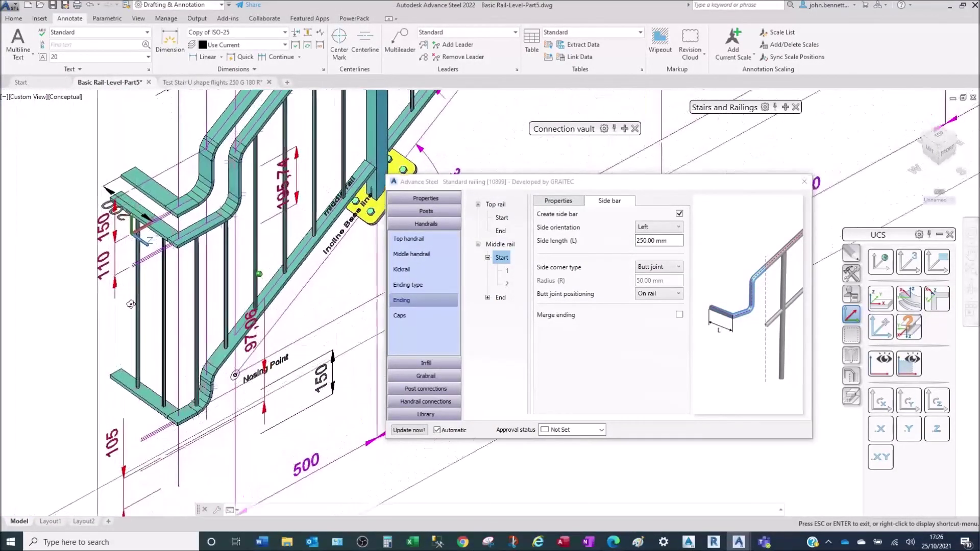
drag(665, 240, 575, 246)
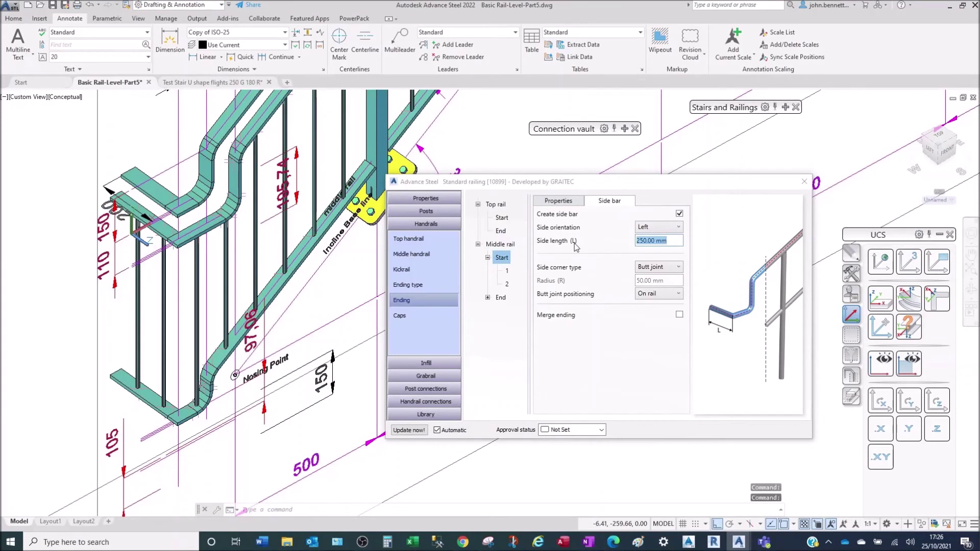
text(200)
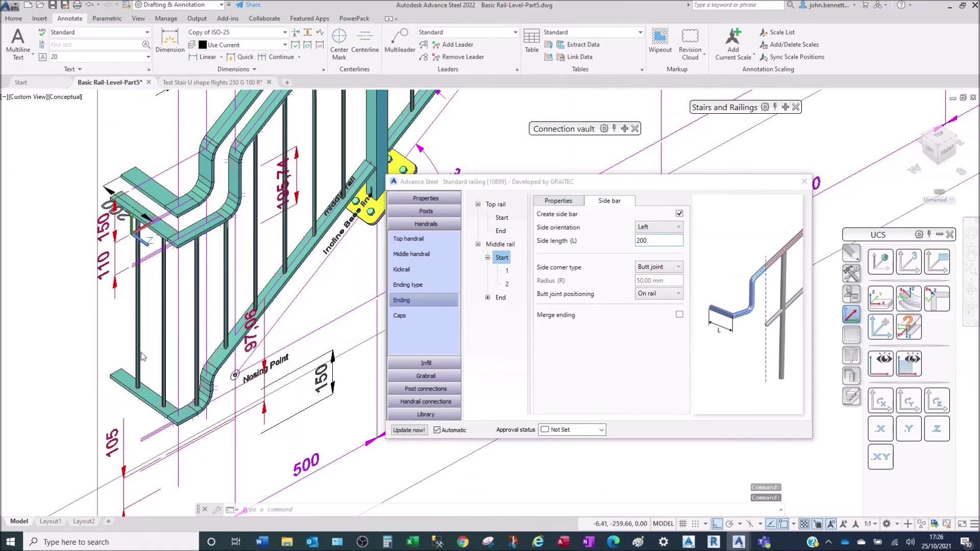
key(Tab)
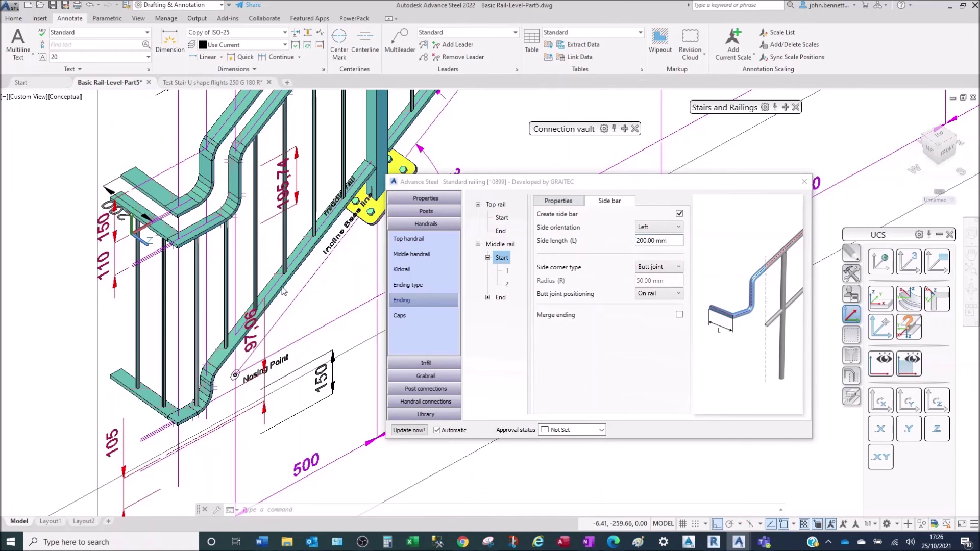
mouse_move(161, 343)
middle_down()
mouse_move(190, 317)
mouse_move(156, 306)
mouse_move(153, 285)
mouse_move(198, 288)
mouse_move(154, 363)
mouse_move(170, 342)
middle_up()
shift+middle_drag(257, 288, 257, 287)
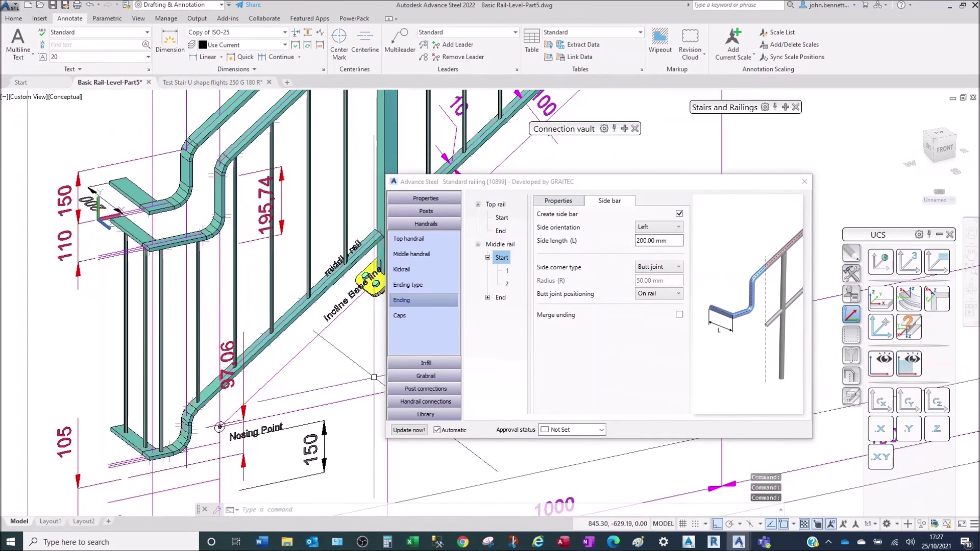
Review the infill type options, keeping Pickets, and open the picket infill properties.
click(402, 366)
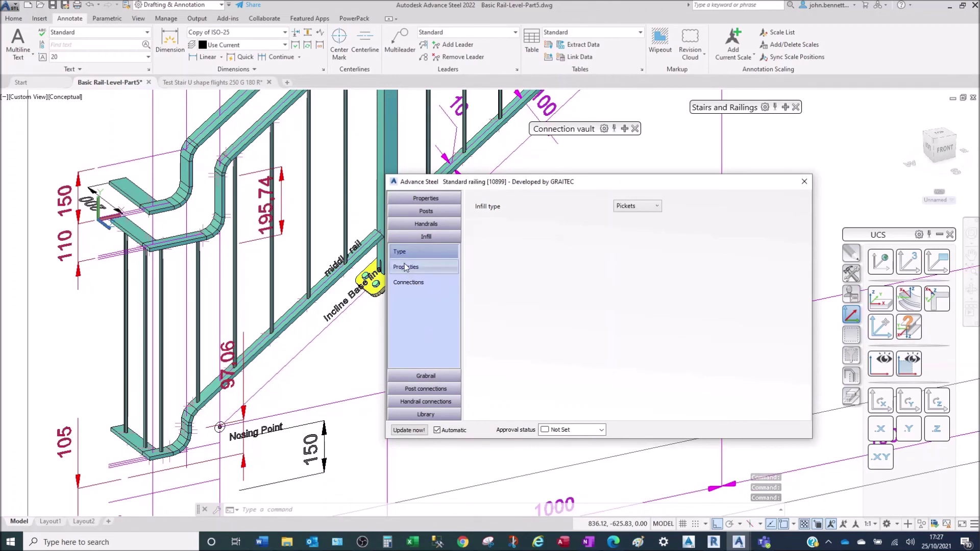
click(618, 209)
click(620, 217)
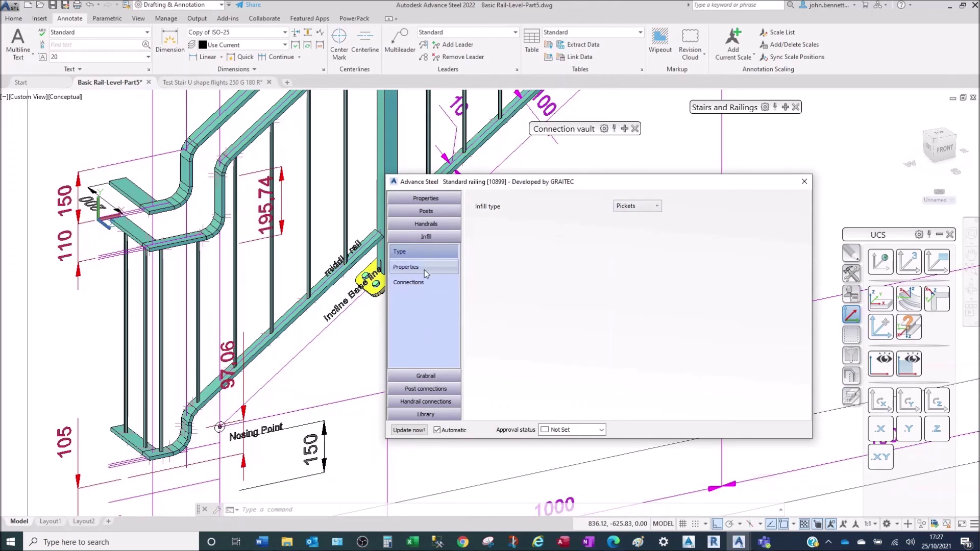
click(408, 273)
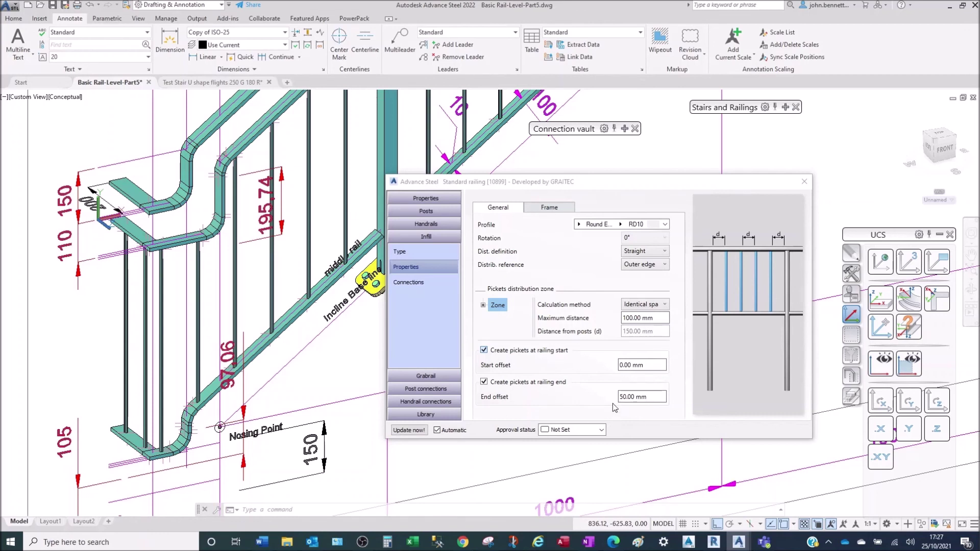
Switch off the creation of pickets at the railing start and switch it back on.
key(space)
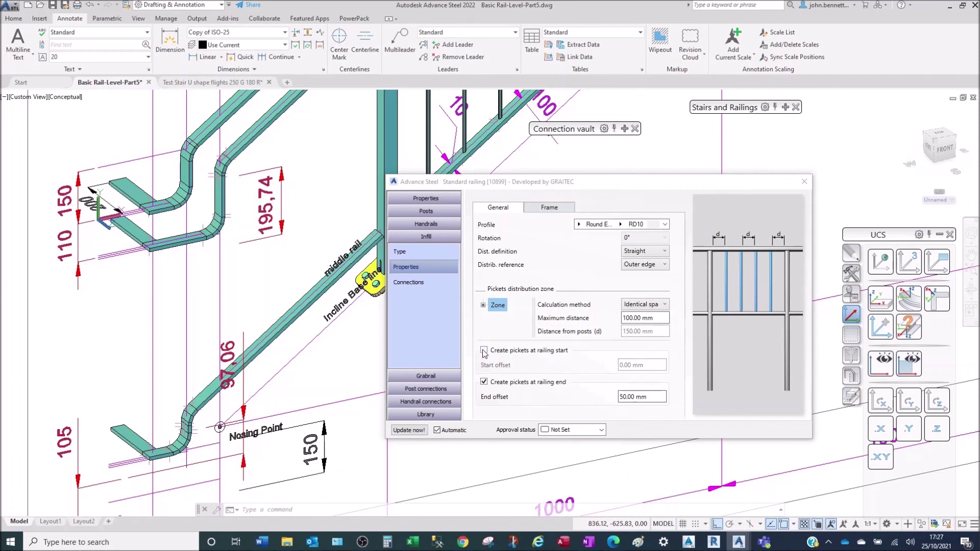
click(526, 359)
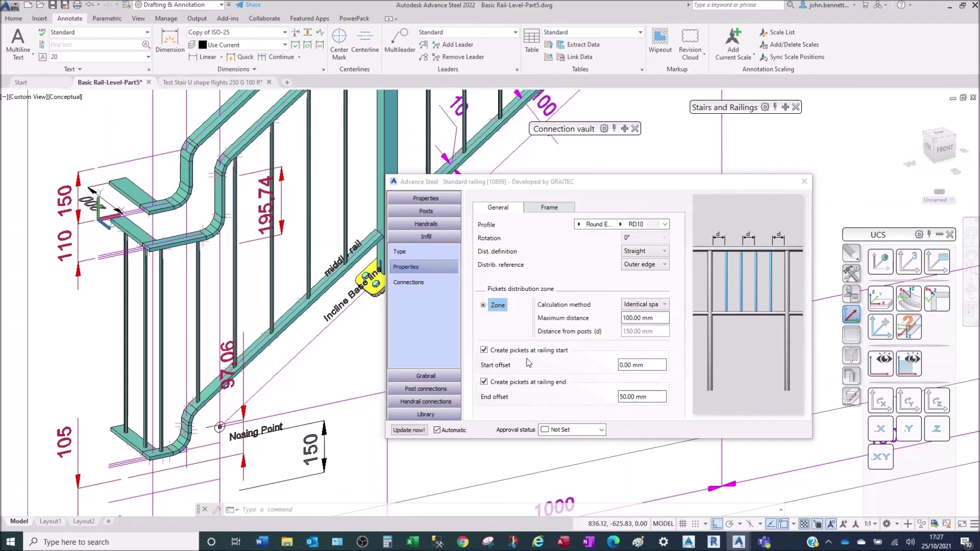